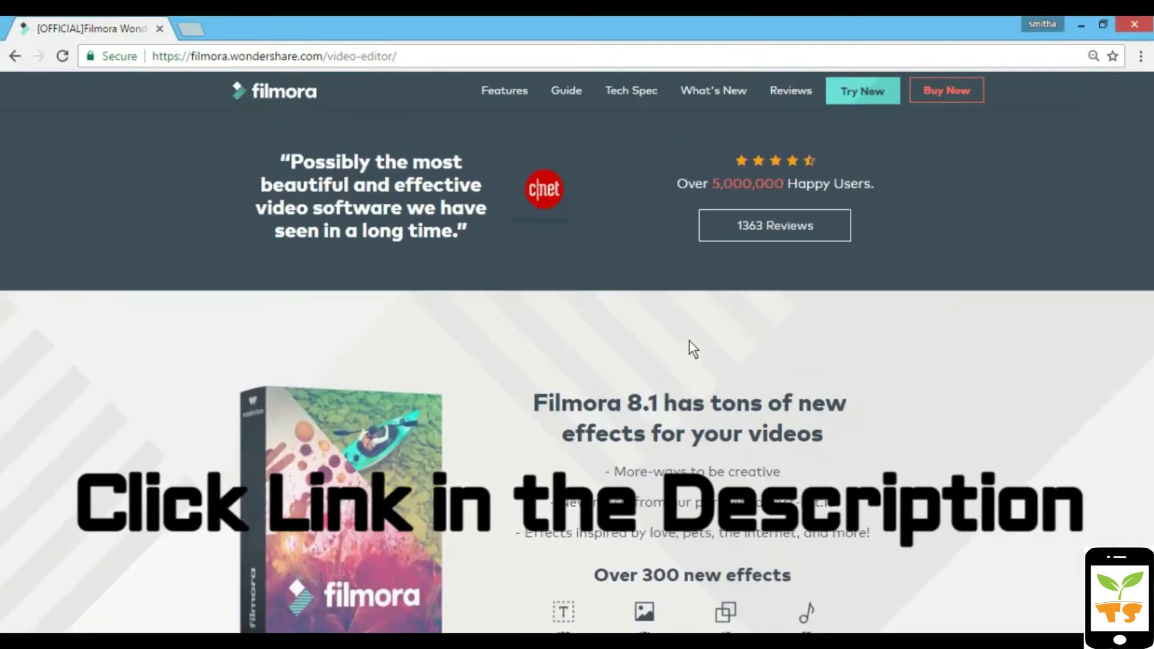
scroll(689, 340, up, 3)
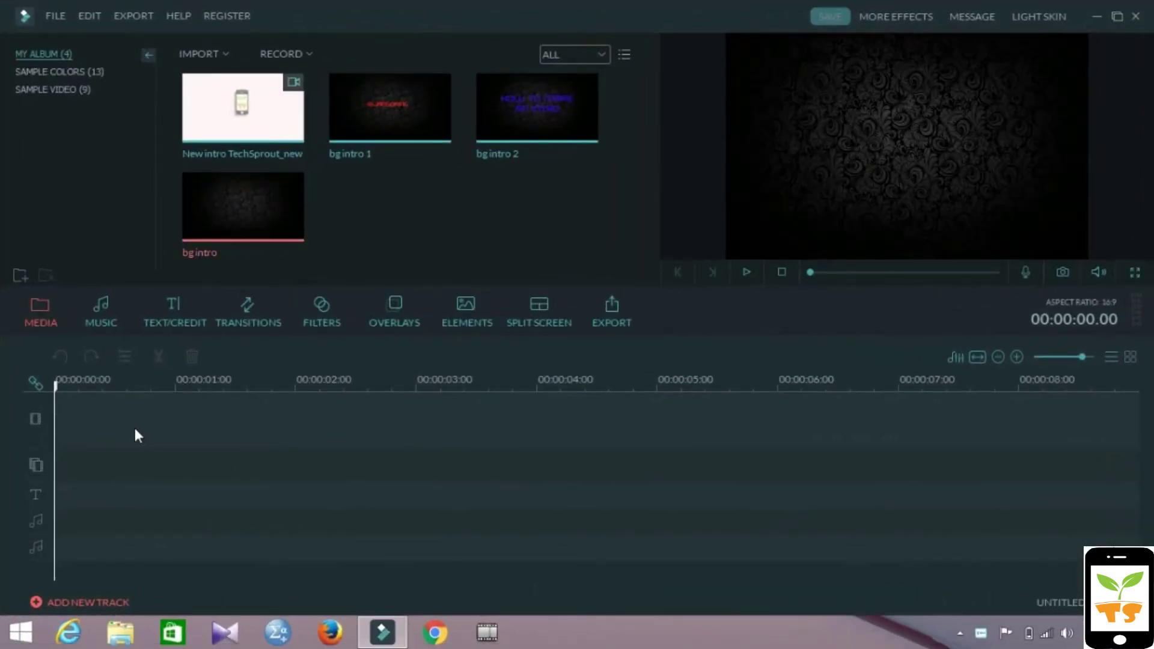
Step: Assemble bg intro, bg intro 2 and bg intro 1 in sequence on the video track, with bg intro trimmed to about 1.8 seconds
drag(270, 207, 84, 428)
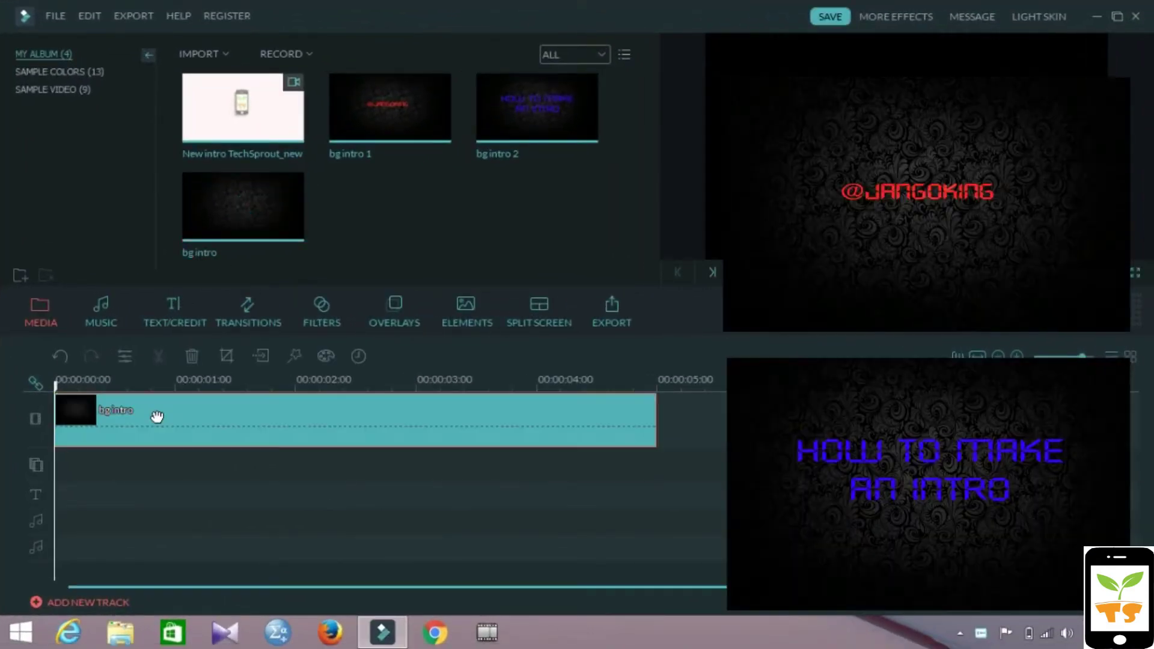
drag(655, 422, 276, 404)
drag(427, 108, 474, 299)
drag(523, 105, 656, 420)
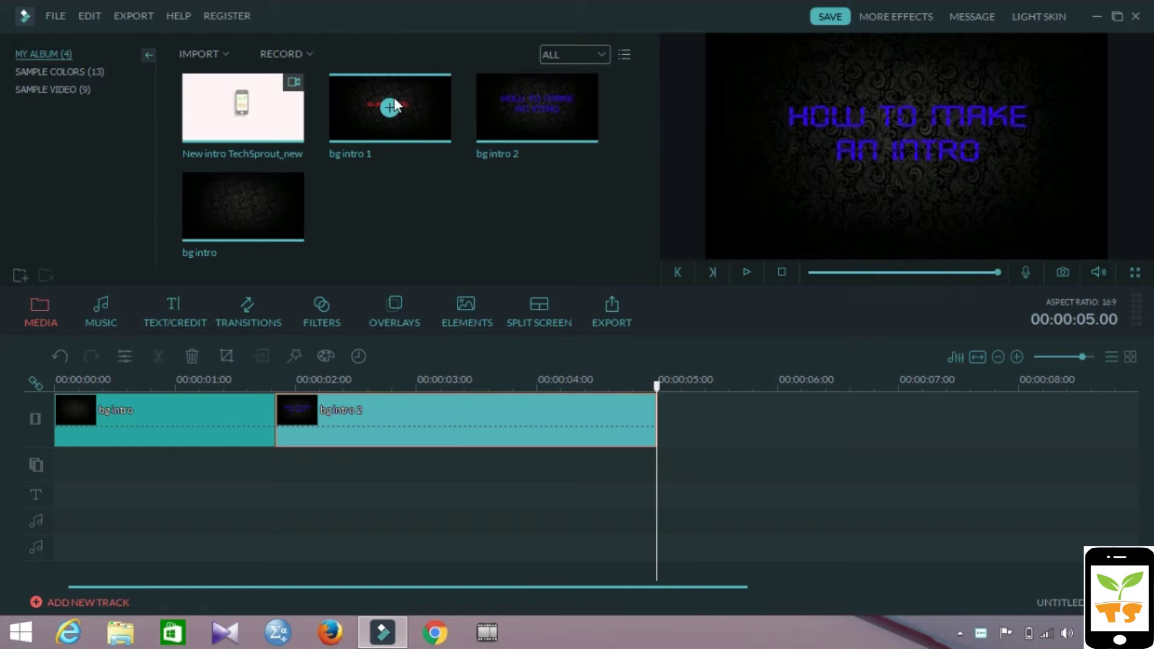
drag(394, 106, 789, 474)
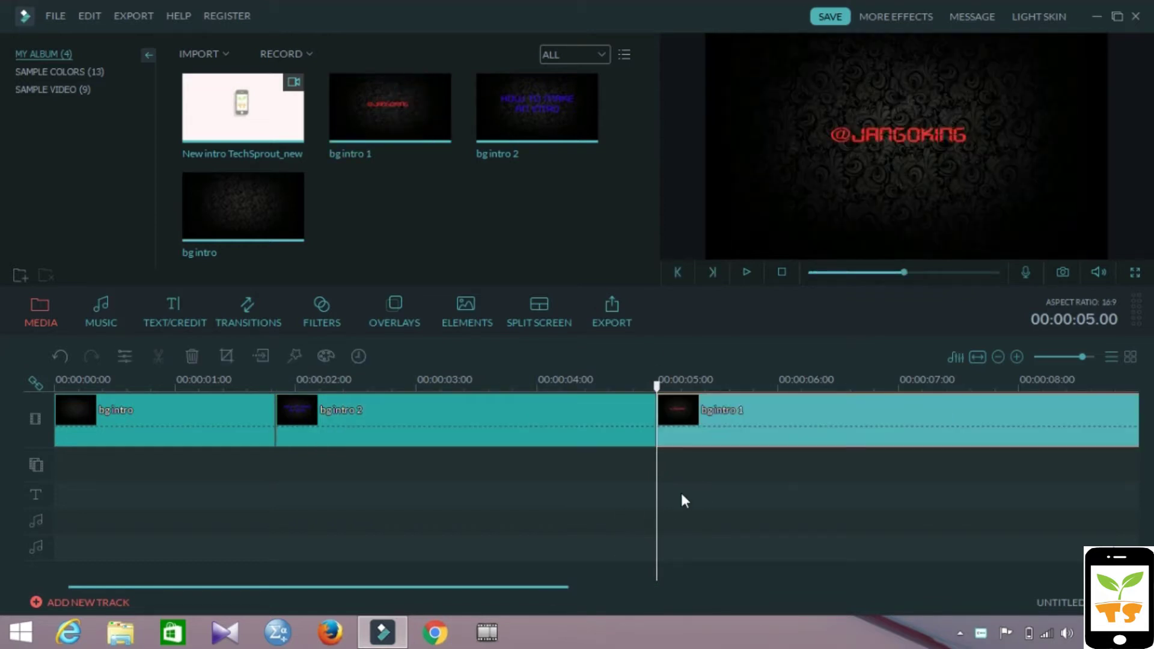
Step: Trim bg intro 1 to about 2.2 seconds and follow it with another bg intro clip about 0.9 seconds long
drag(495, 587, 582, 576)
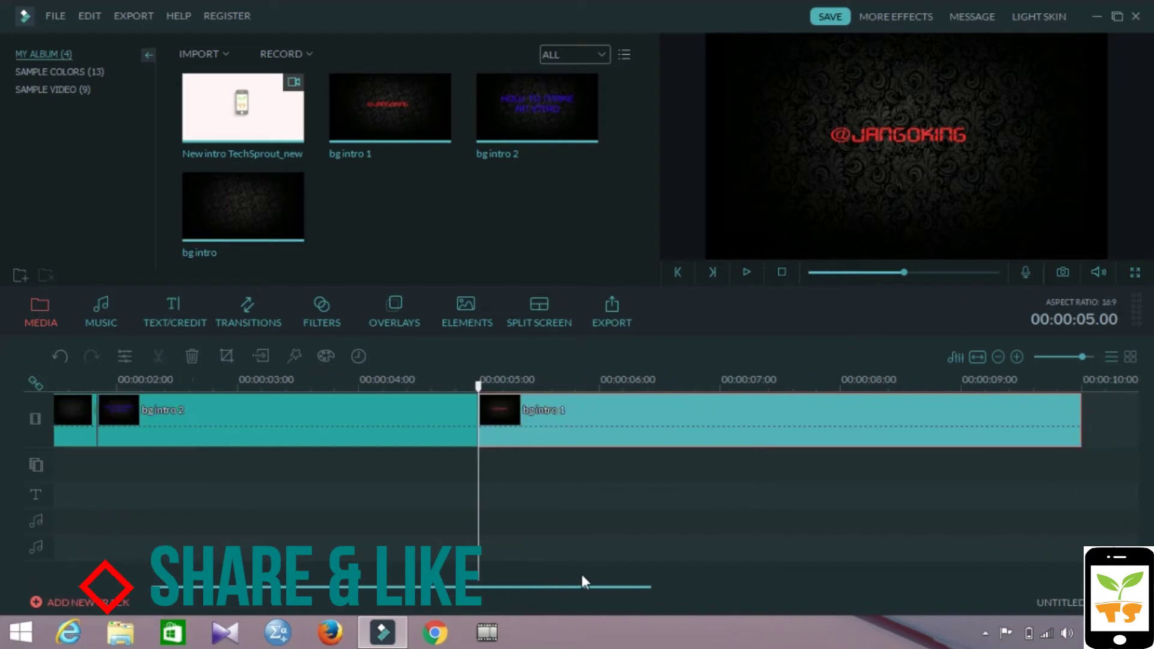
drag(1071, 414, 781, 408)
click(713, 424)
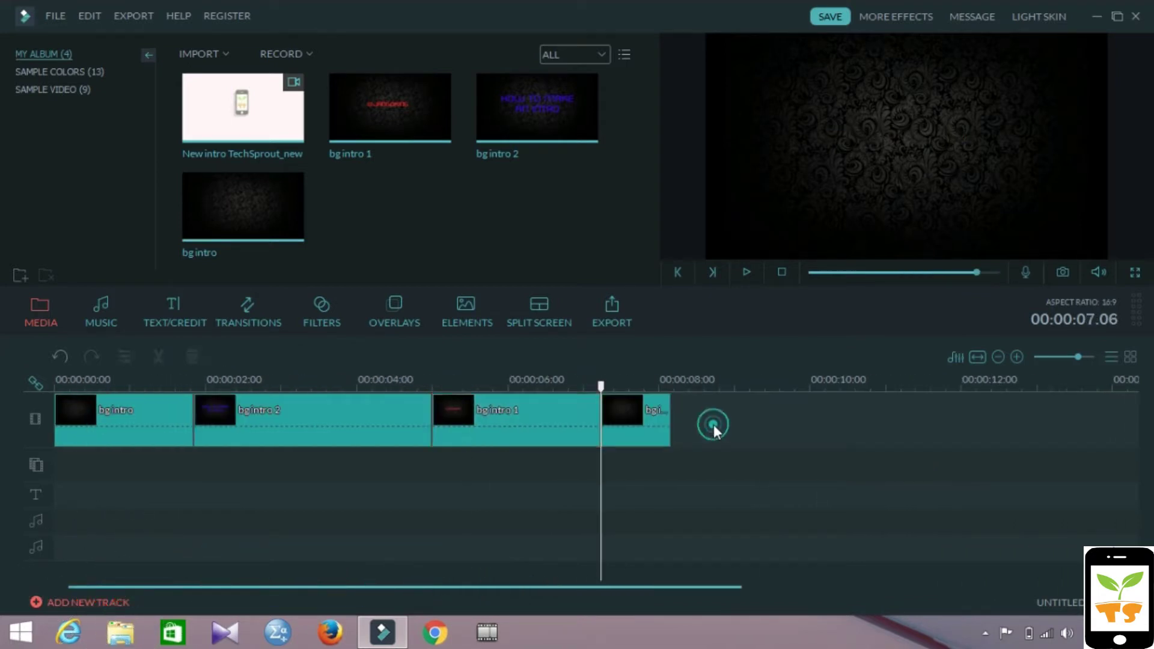
Step: Add the VCR distortion filter under the first bg intro clip and cut it down to about 0.2 seconds
click(161, 386)
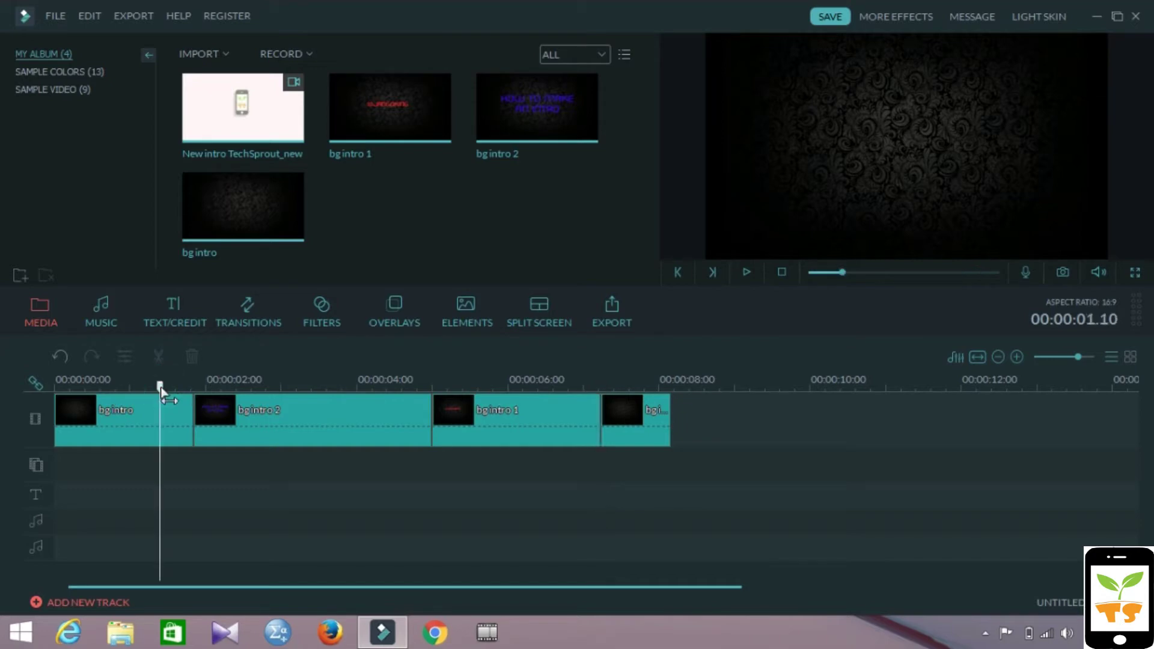
click(301, 327)
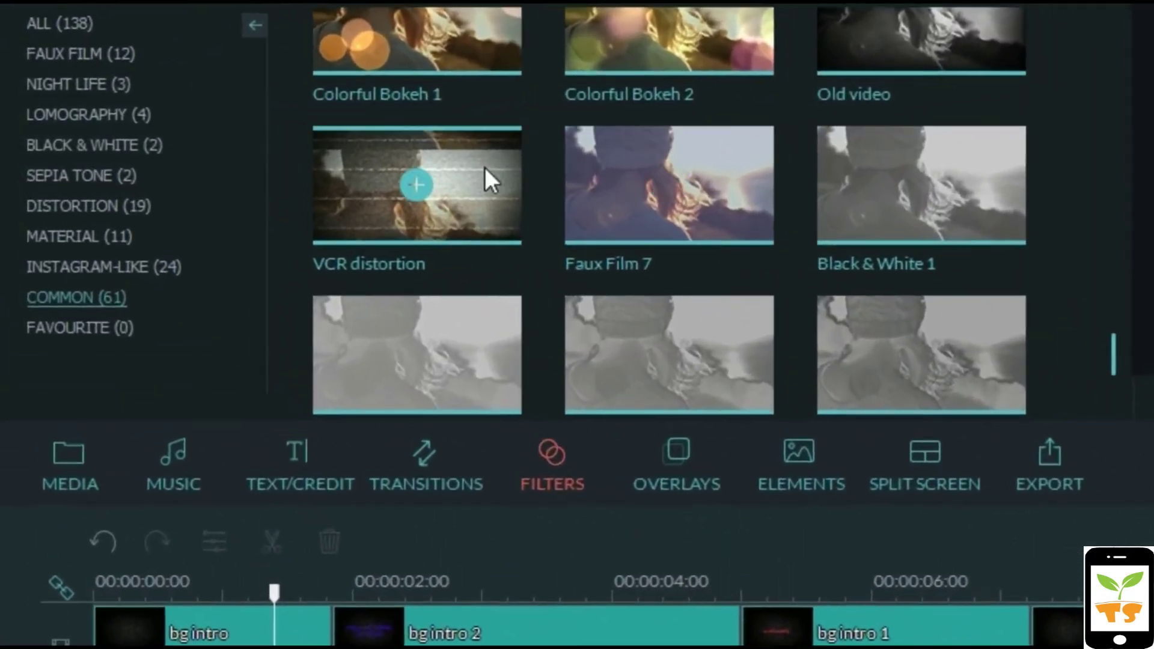
drag(442, 184, 106, 365)
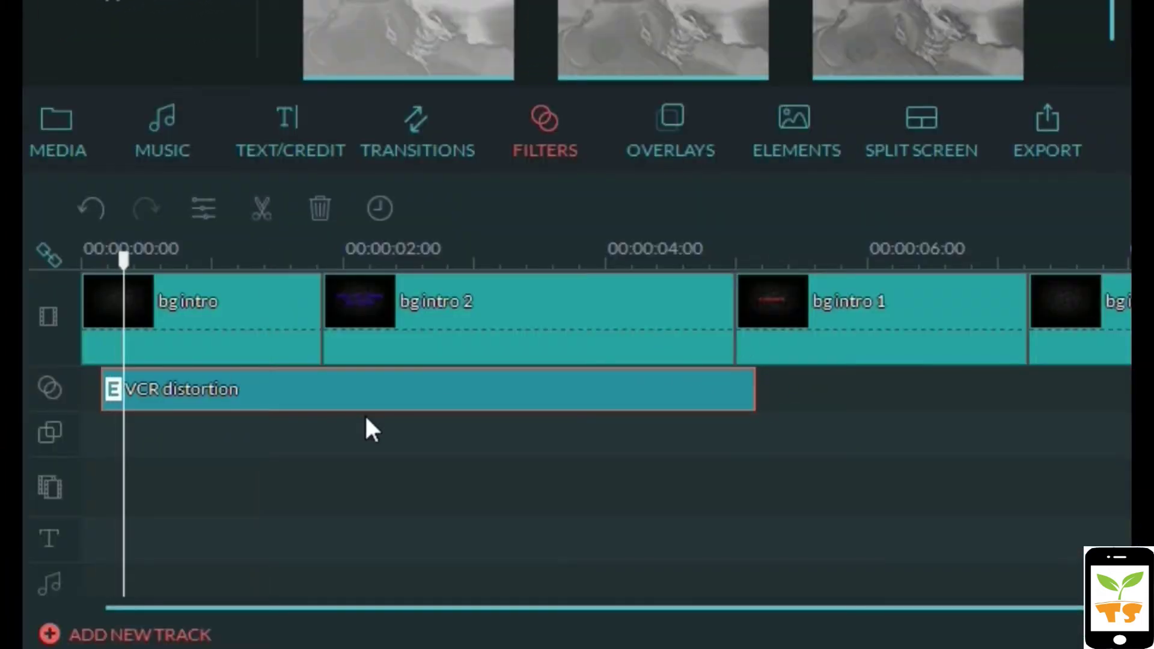
key(Right)
key(ctrl+b)
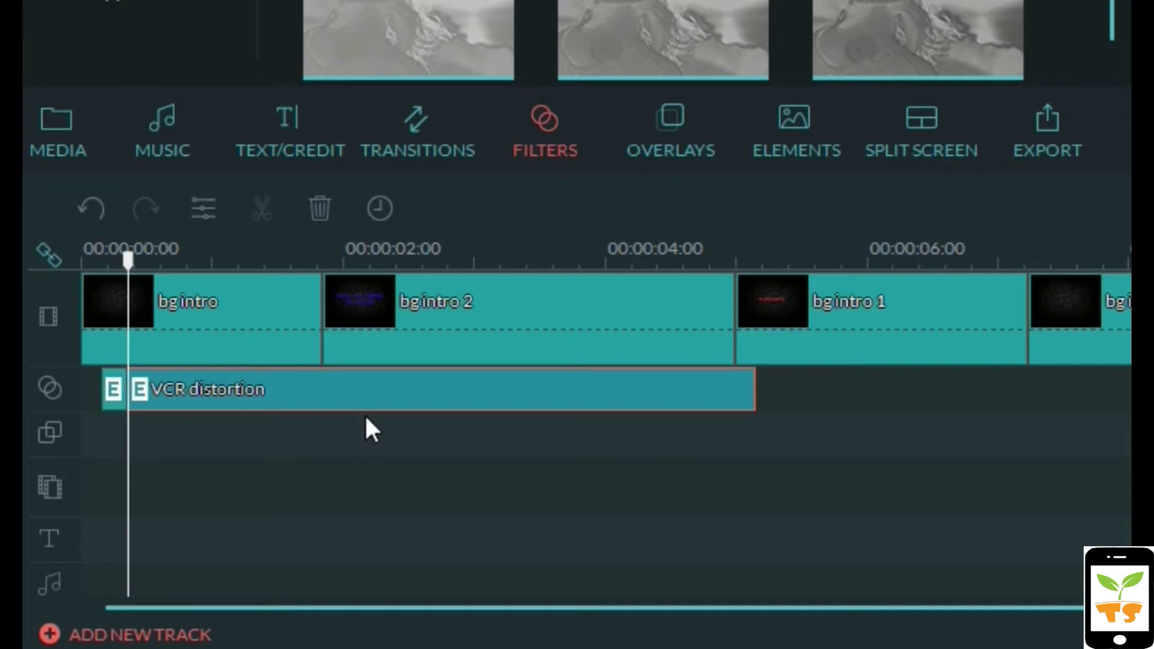
key(Delete)
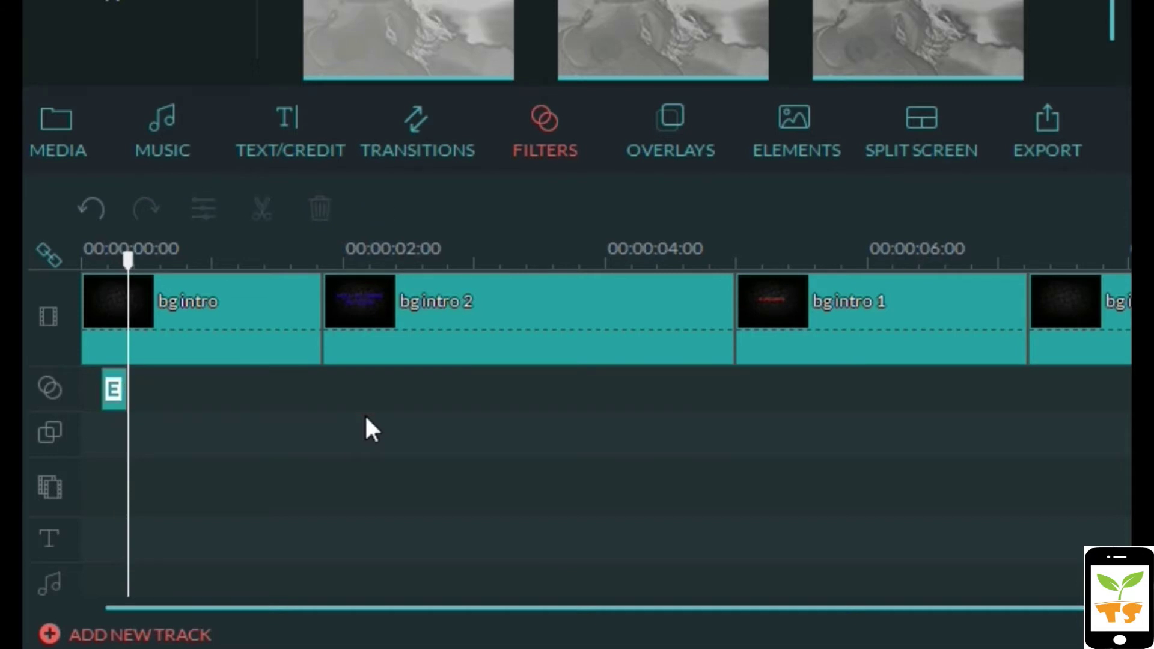
Step: Shorten the first bg intro clip to about 0.75 seconds and move the VCR distortion filter flush with its end
key(Left)
key(Left)
key(Left)
key(Left)
key(Right)
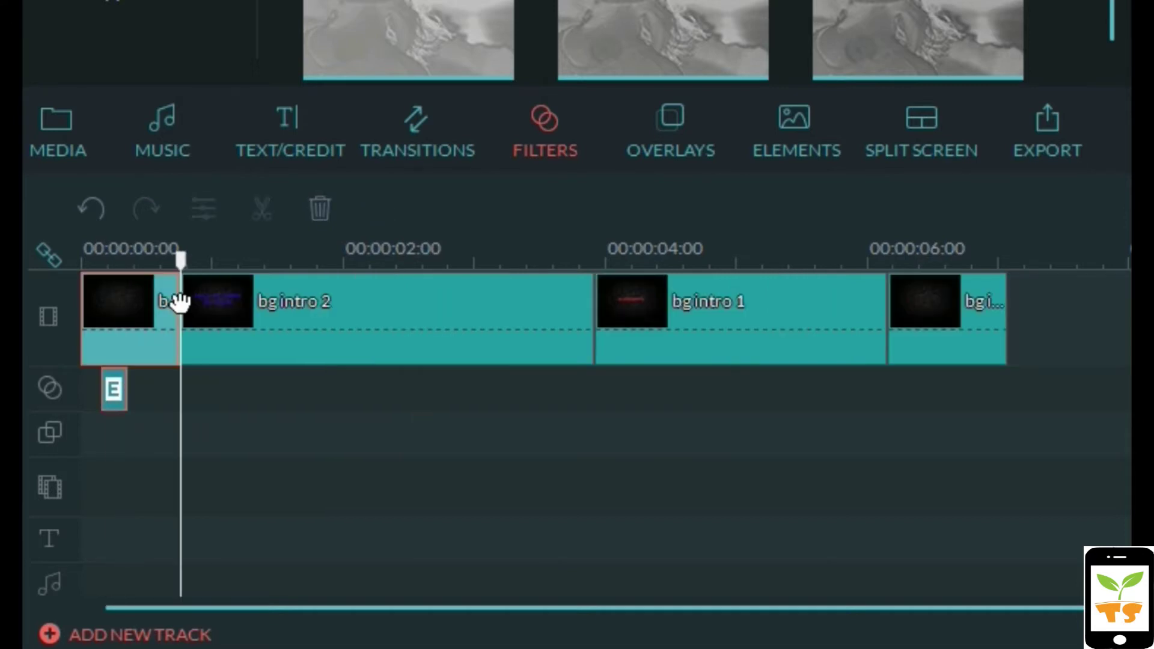
click(343, 397)
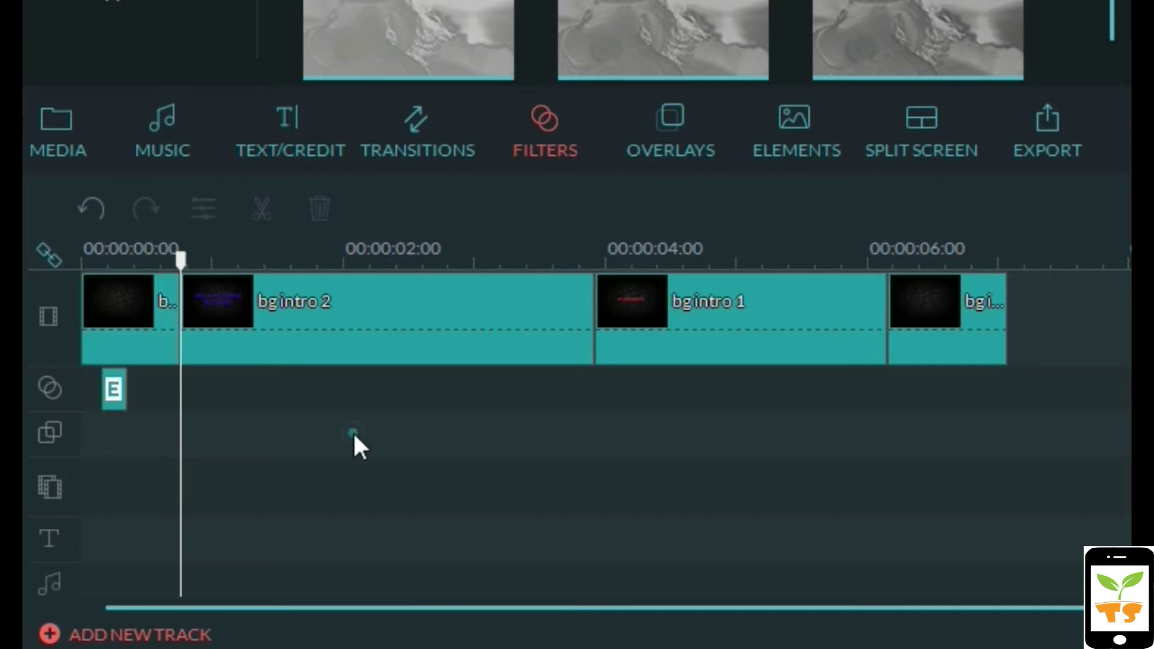
click(115, 394)
drag(116, 396, 167, 396)
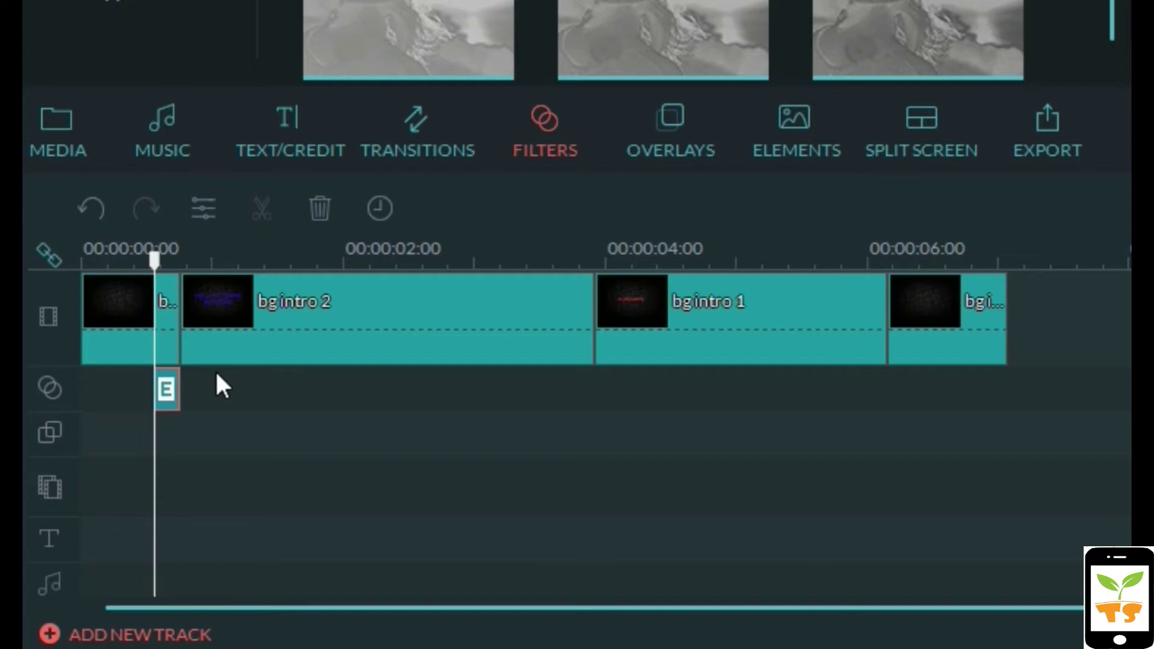
key(space)
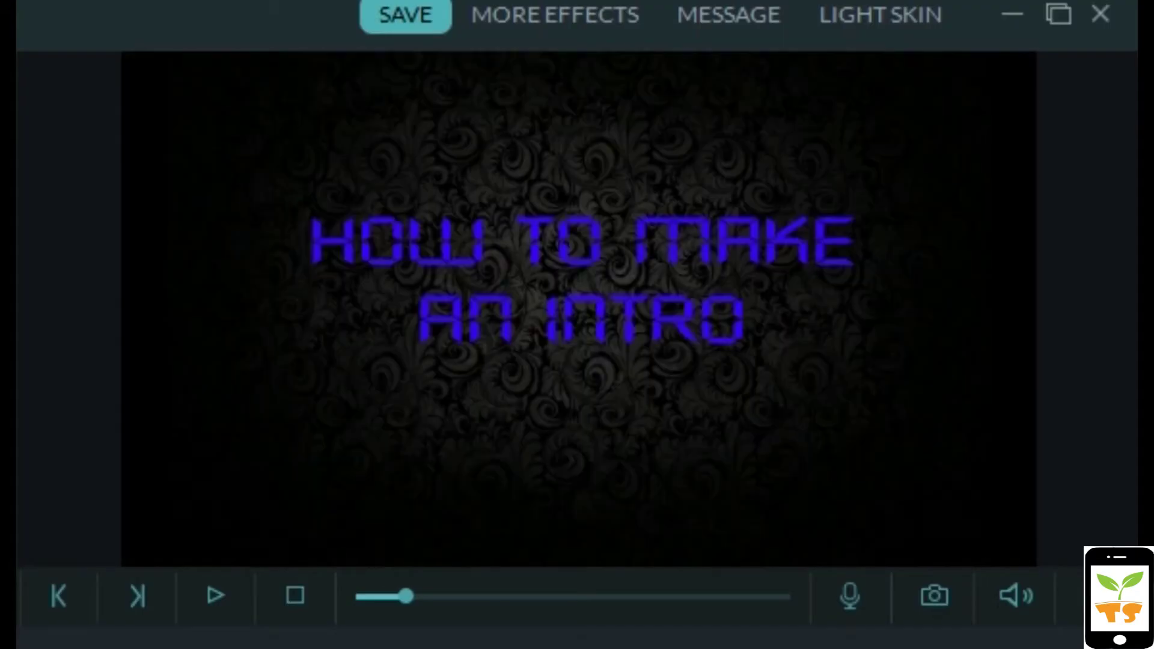
Step: Add the Distort filter from the Distortion category at the start of bg intro 2 and cut it down to about 0.1 seconds
click(319, 556)
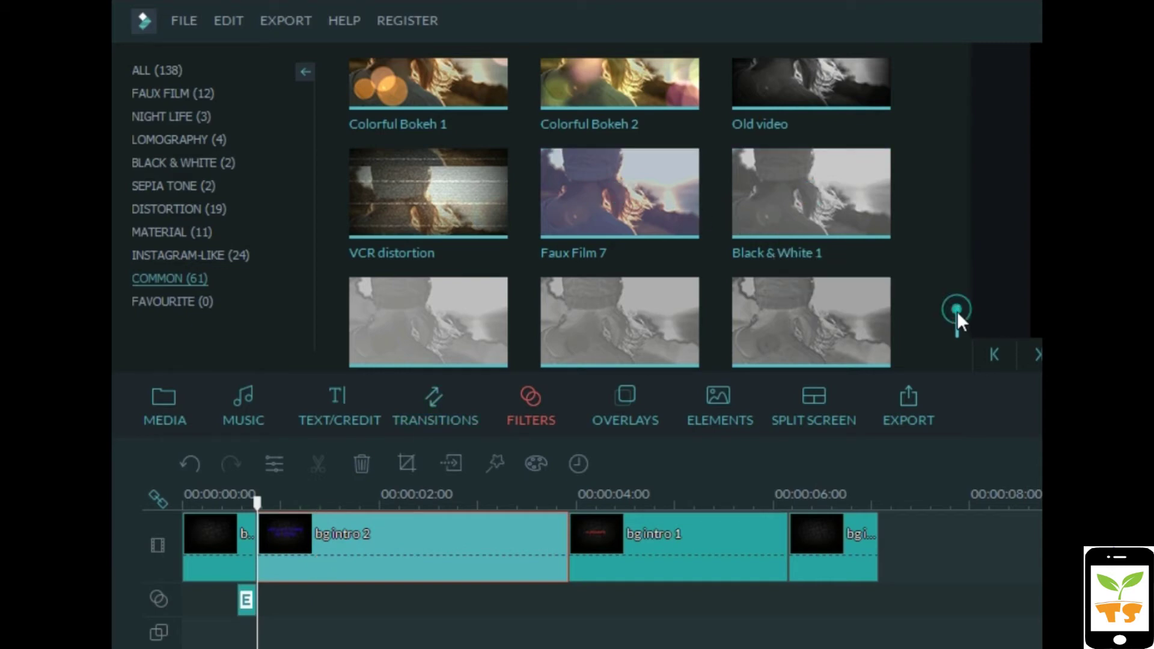
scroll(957, 311, down, 1)
click(236, 212)
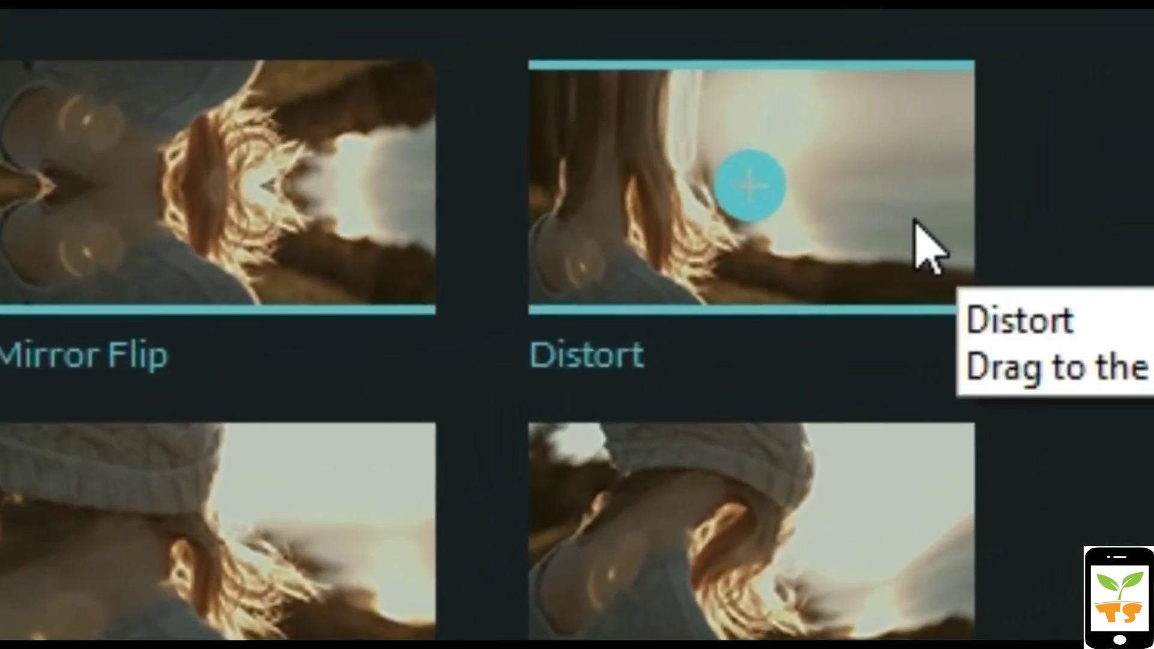
drag(929, 246, 158, 518)
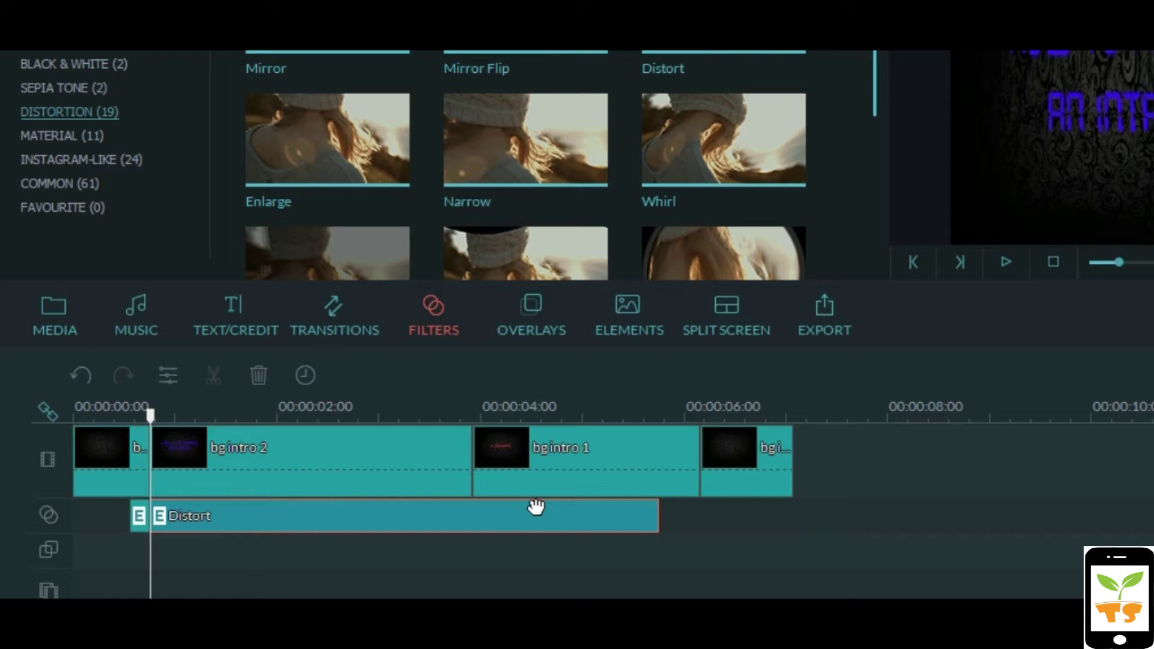
key(Right)
key(Right)
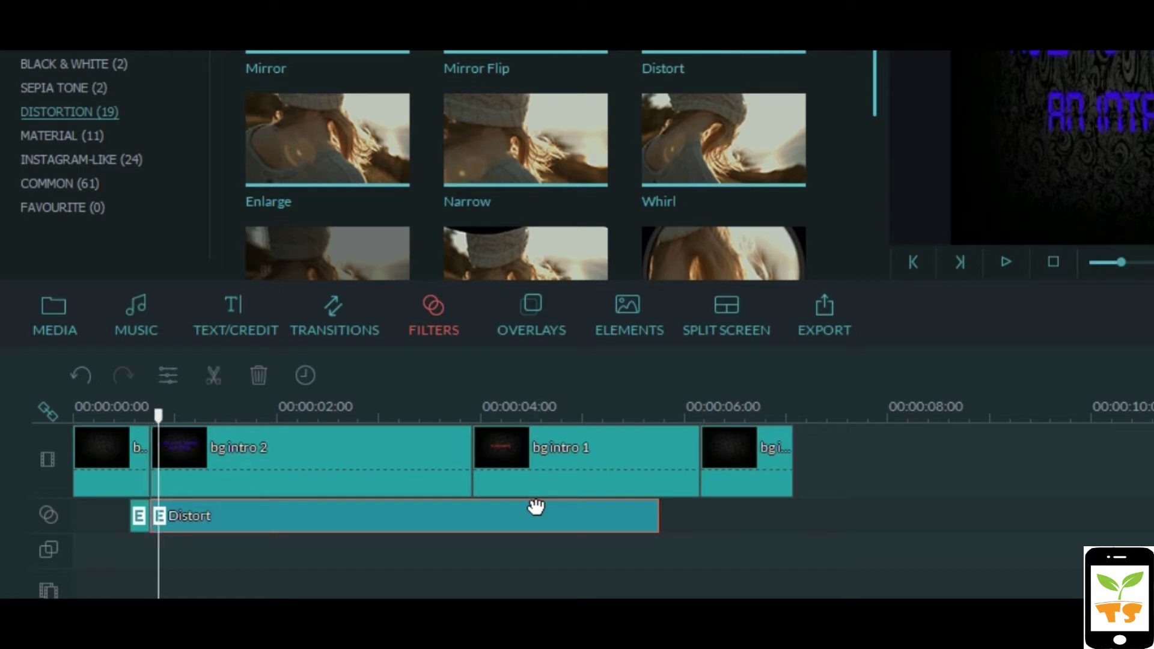
key(ctrl+b)
key(Delete)
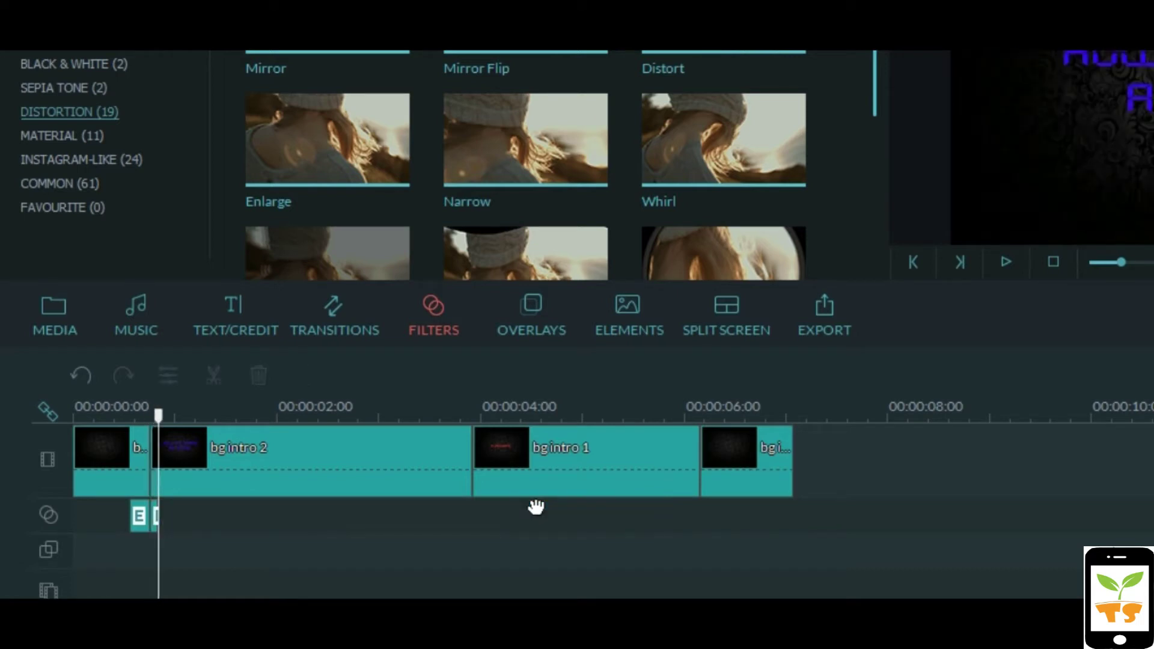
Step: Place two copies of the short Distort filter piece after the first one, leaving small gaps between the pieces
key(Left)
key(Left)
click(155, 519)
key(Right)
key(Right)
key(Right)
key(Right)
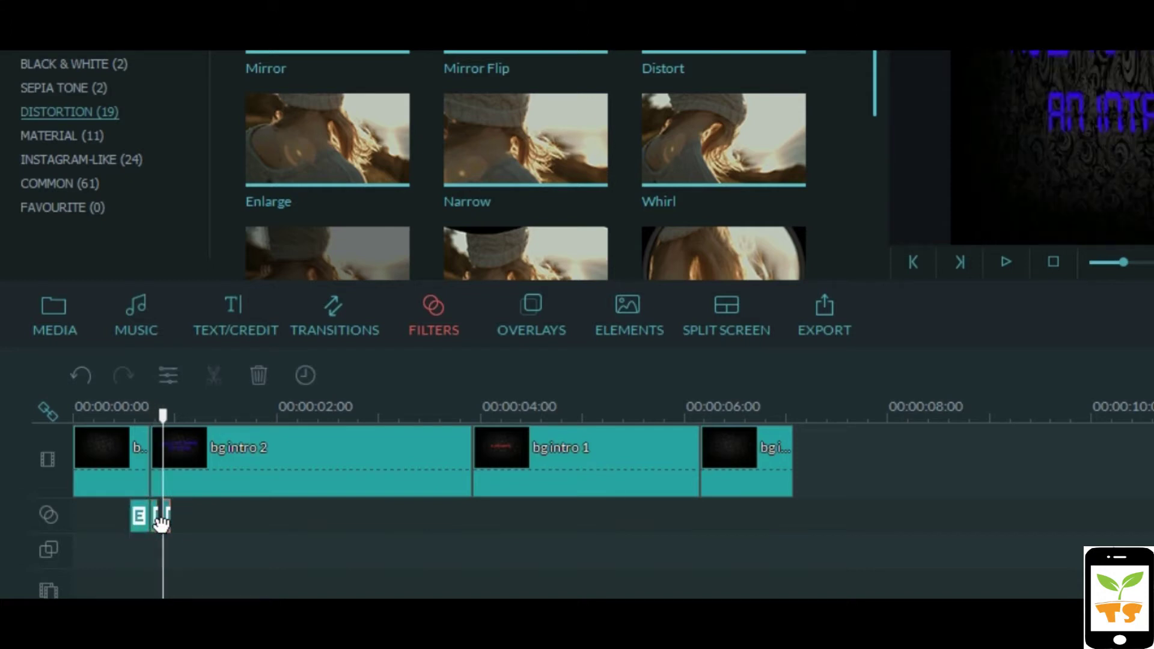
key(Right)
key(Right)
key(Right)
key(Right)
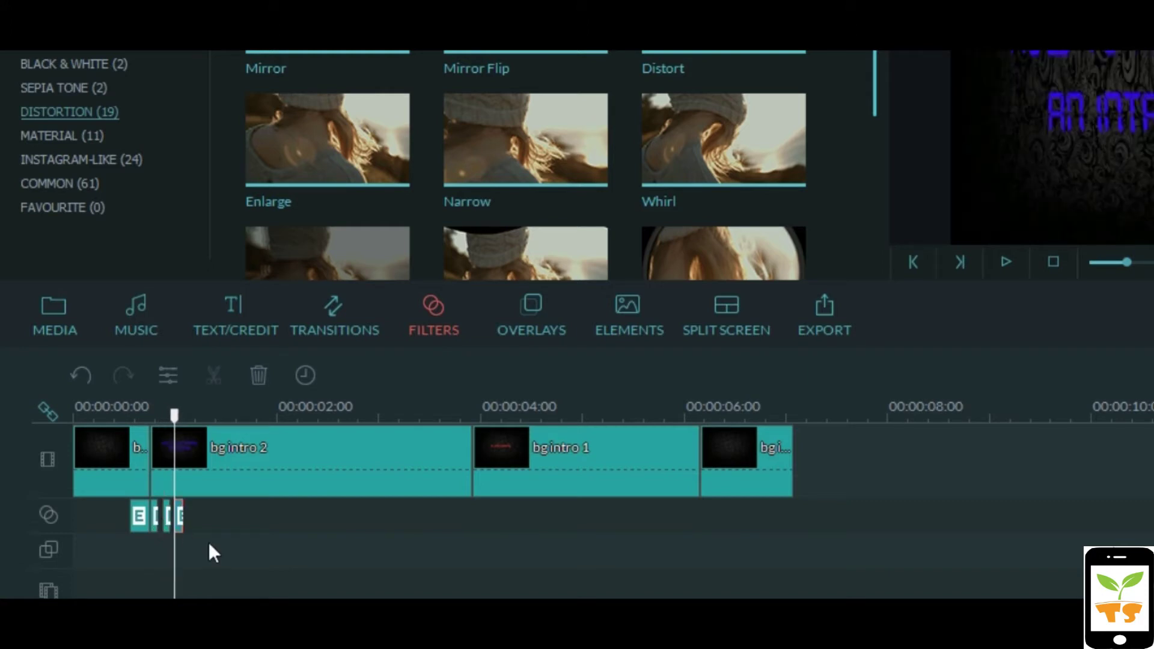
Step: Step past the short Distort pieces and play back the opening of bg intro 2
key(Right)
key(Right)
key(Right)
key(Right)
key(Right)
key(Right)
key(Right)
key(Right)
key(Right)
key(Right)
key(Right)
key(Right)
key(Right)
key(Right)
key(Right)
key(Right)
key(Right)
key(Right)
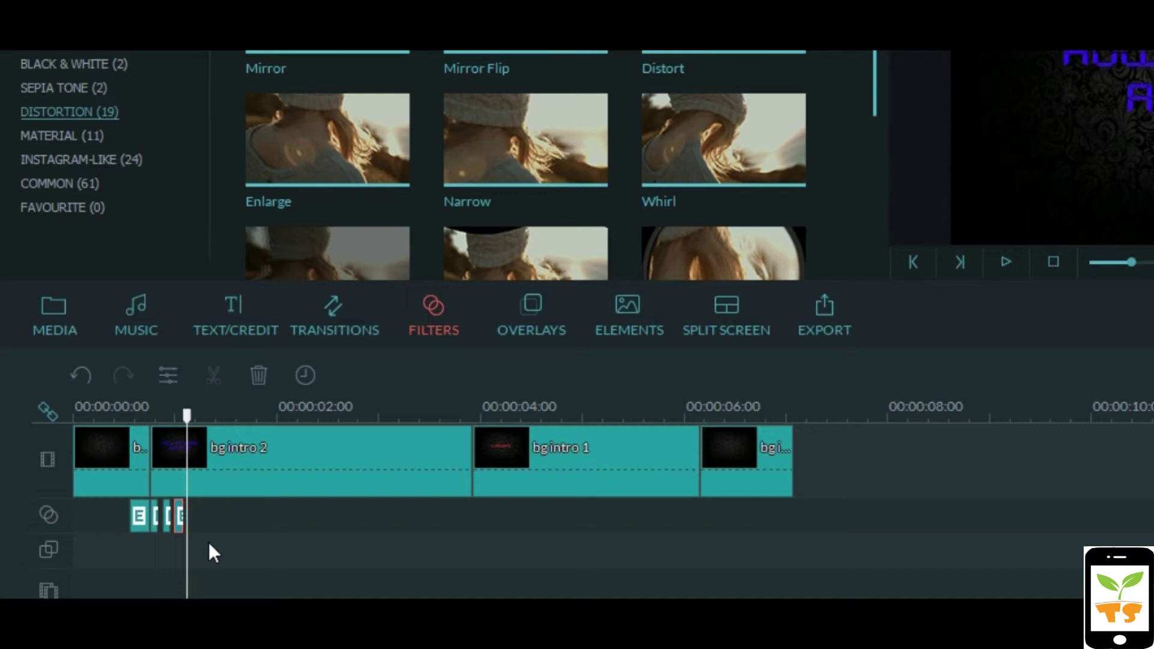
click(217, 471)
key(space)
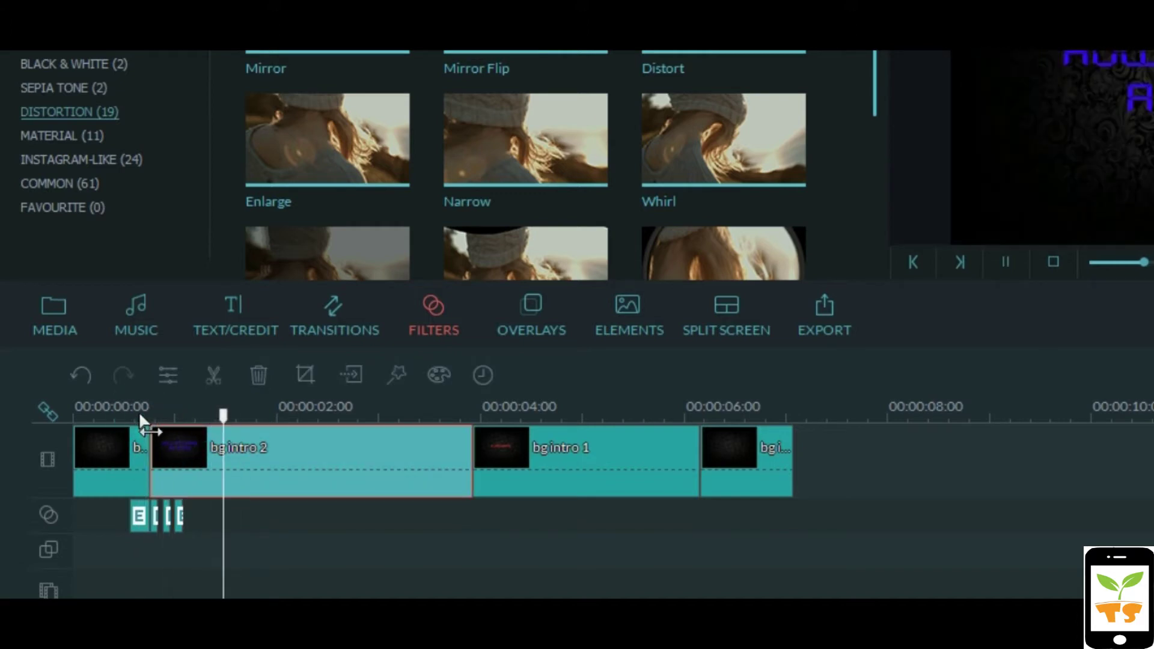
key(space)
Step: Paste a copy of the short Distort filter piece so that it ends exactly where bg intro 2 meets bg intro 1
click(453, 414)
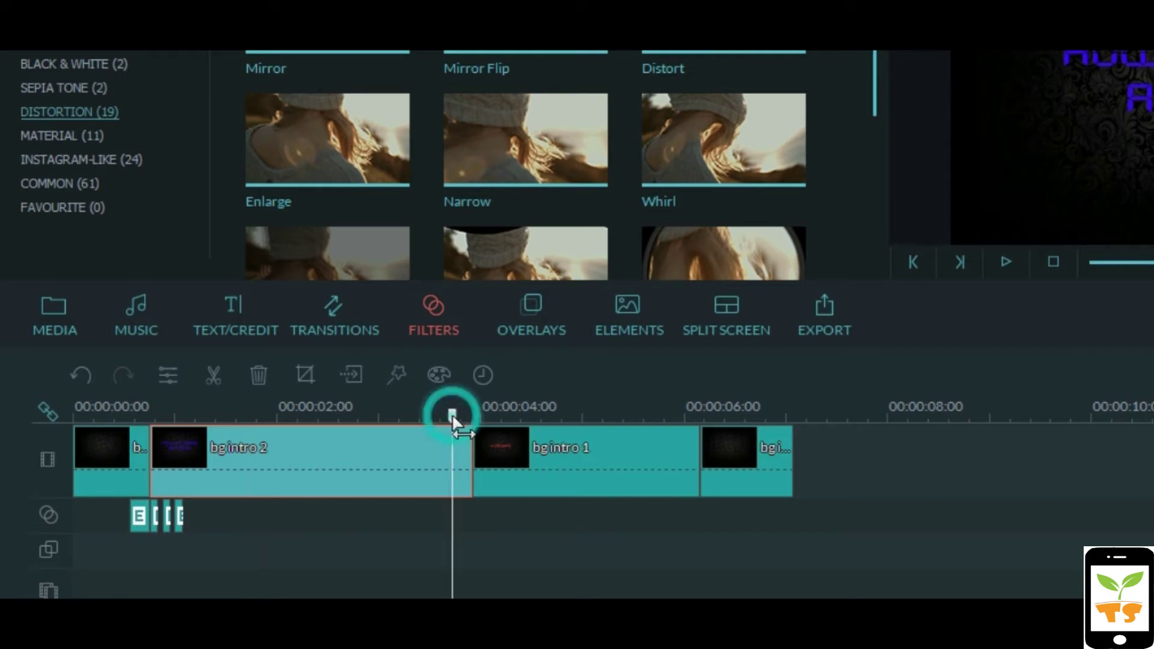
key(Right)
key(Right)
key(Right)
key(Right)
key(Right)
key(Right)
key(Right)
key(Right)
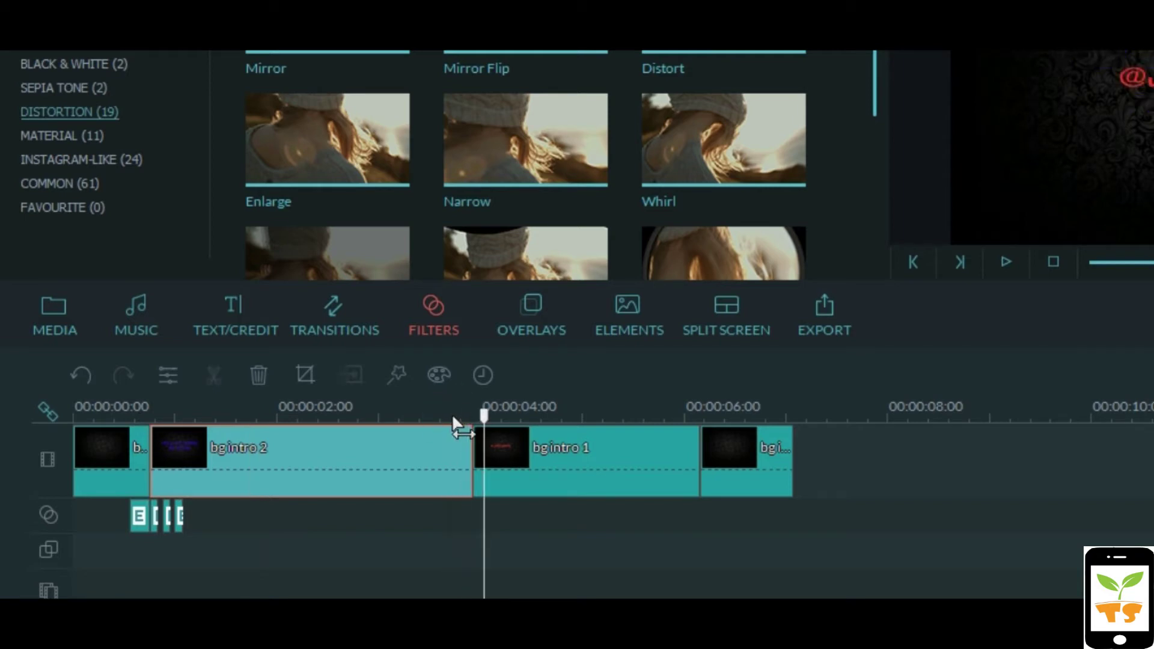
key(Left)
key(Left)
key(Left)
click(453, 415)
key(Right)
key(Right)
key(Right)
key(Right)
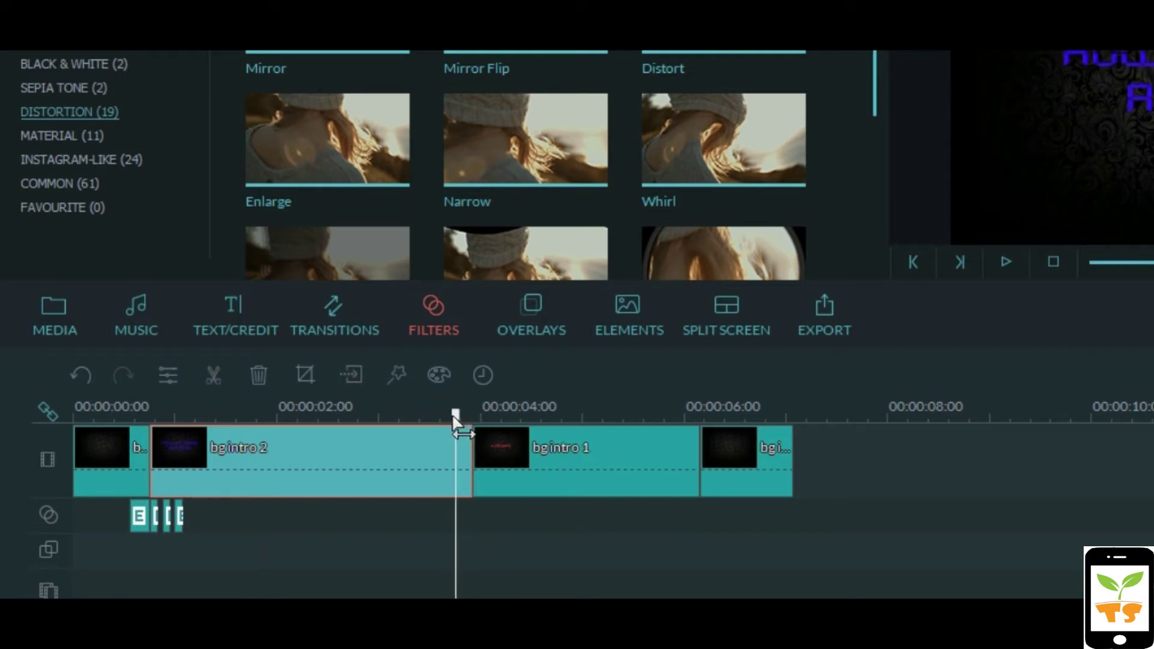
key(Right)
key(Left)
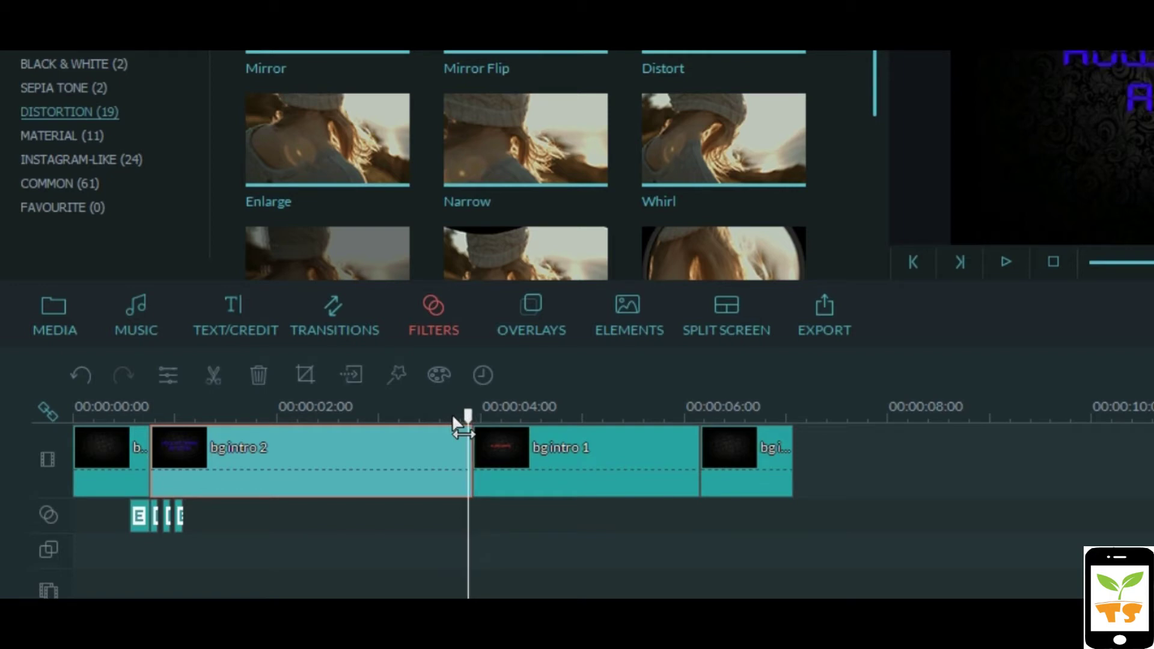
key(Left)
key(ctrl+v)
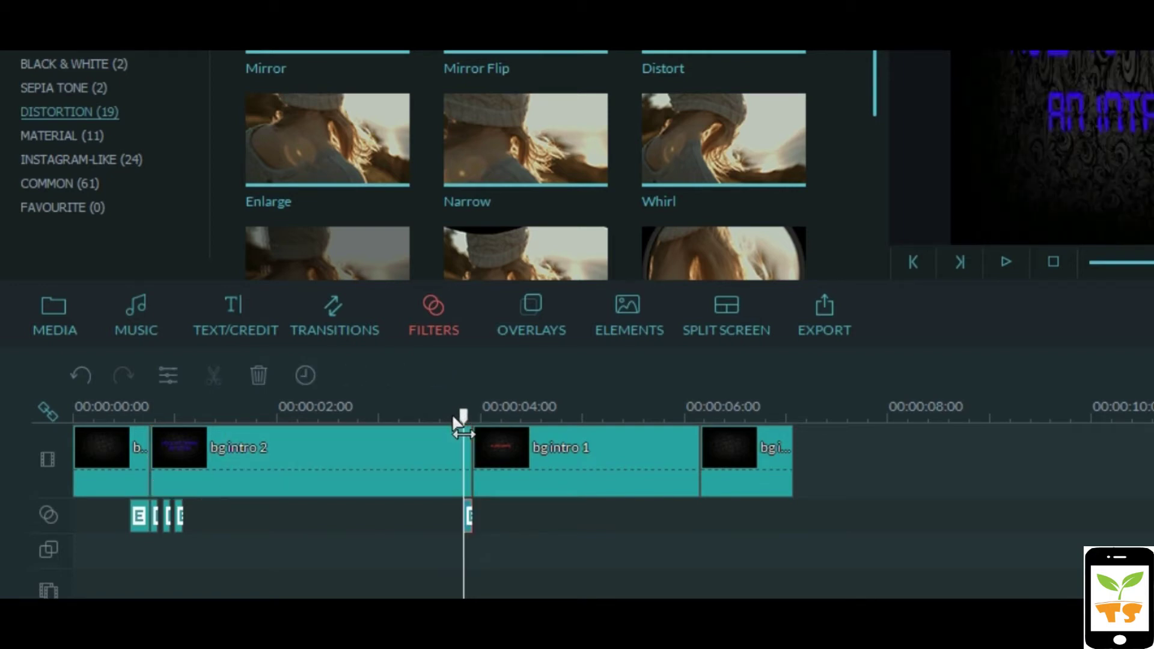
key(Right)
key(Right)
key(Right)
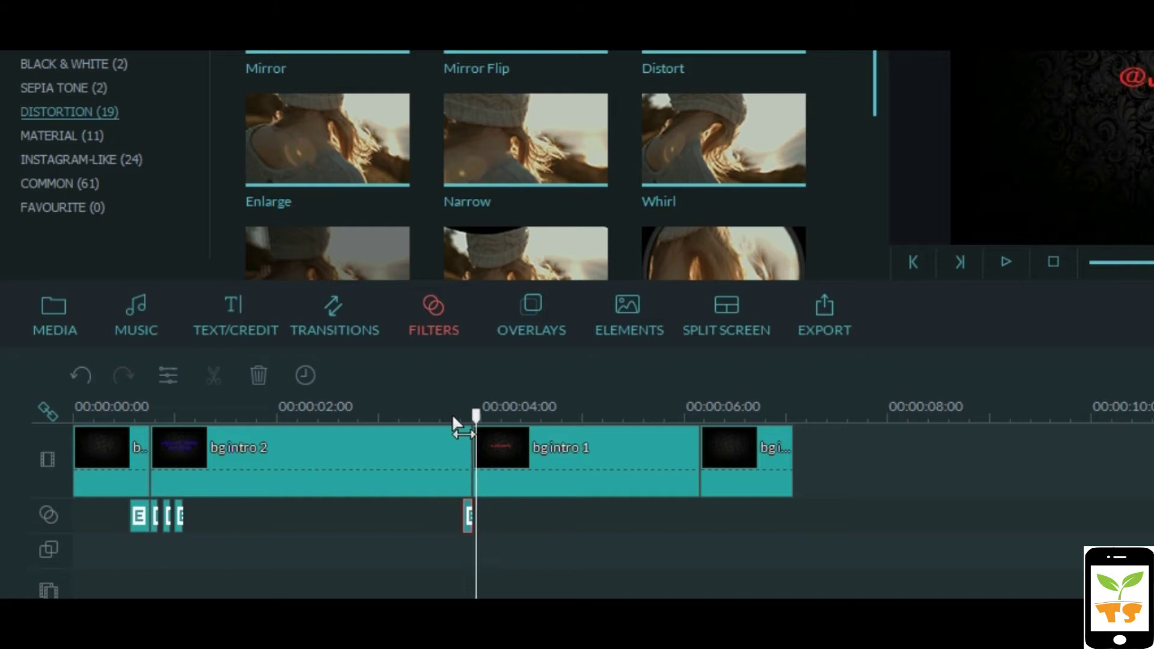
key(Left)
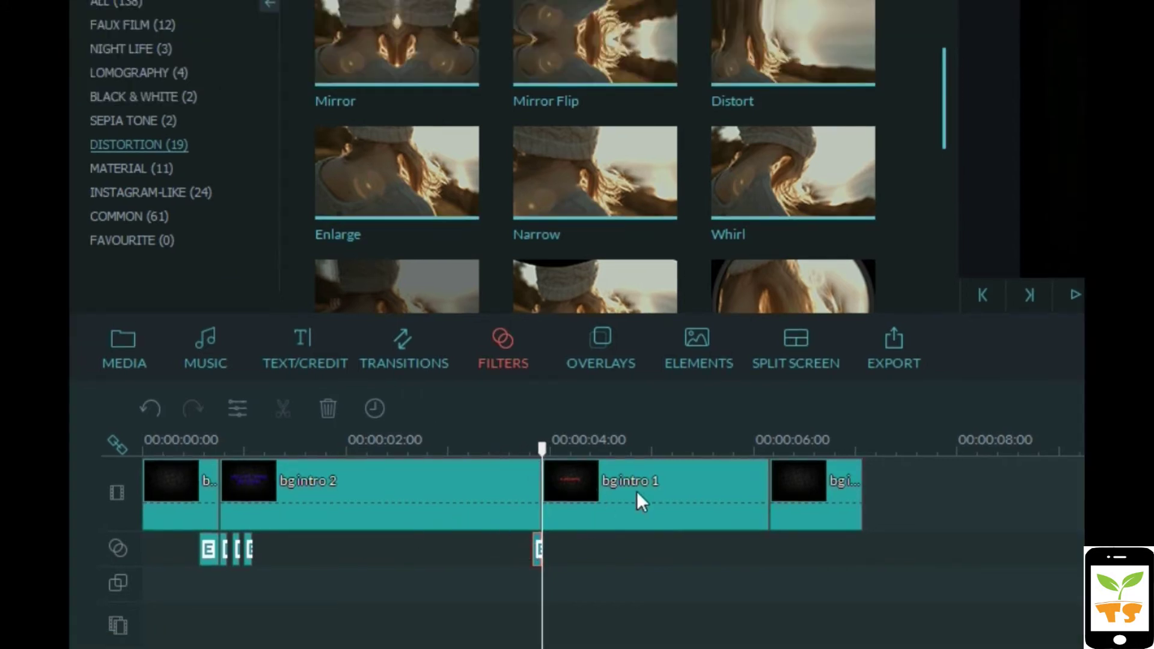
Step: Add the Distort filter under bg intro 1 at about 5.2 seconds and cut it down to about 0.1 seconds
click(636, 492)
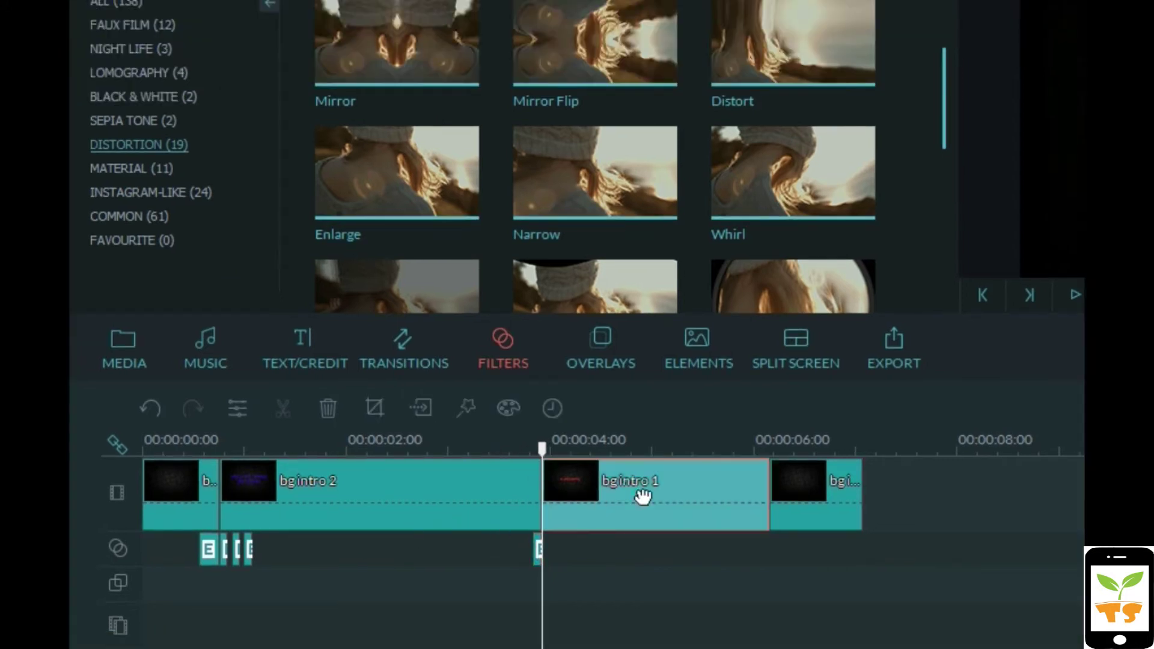
drag(856, 60, 679, 557)
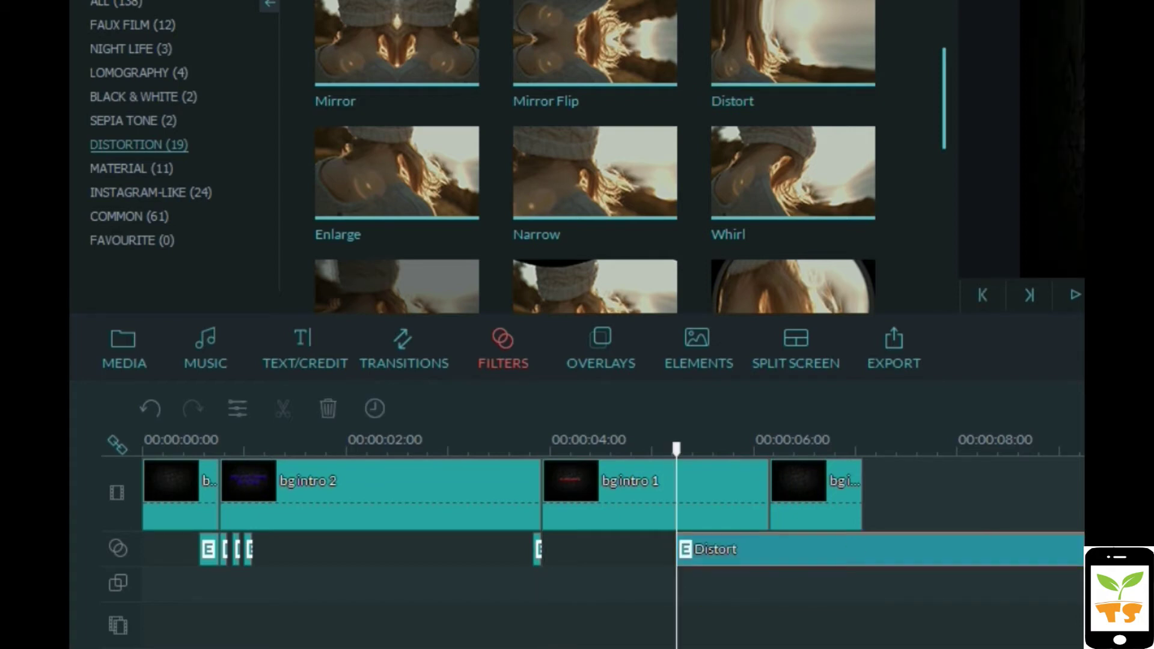
key(Right)
key(Right)
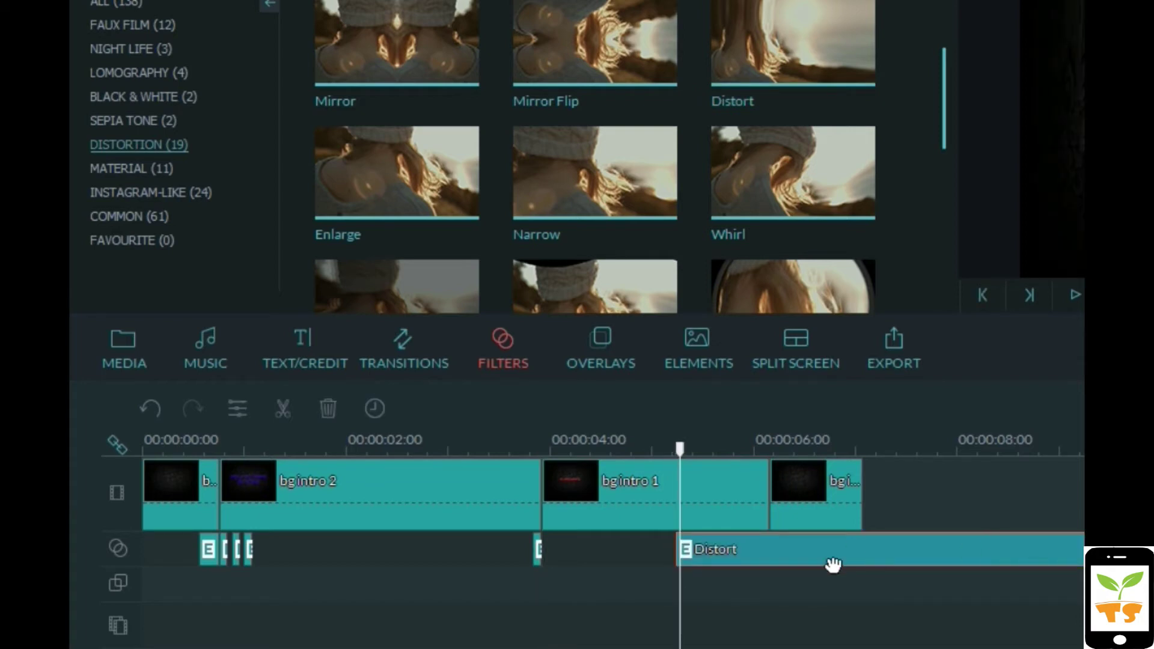
key(ctrl+b)
key(Delete)
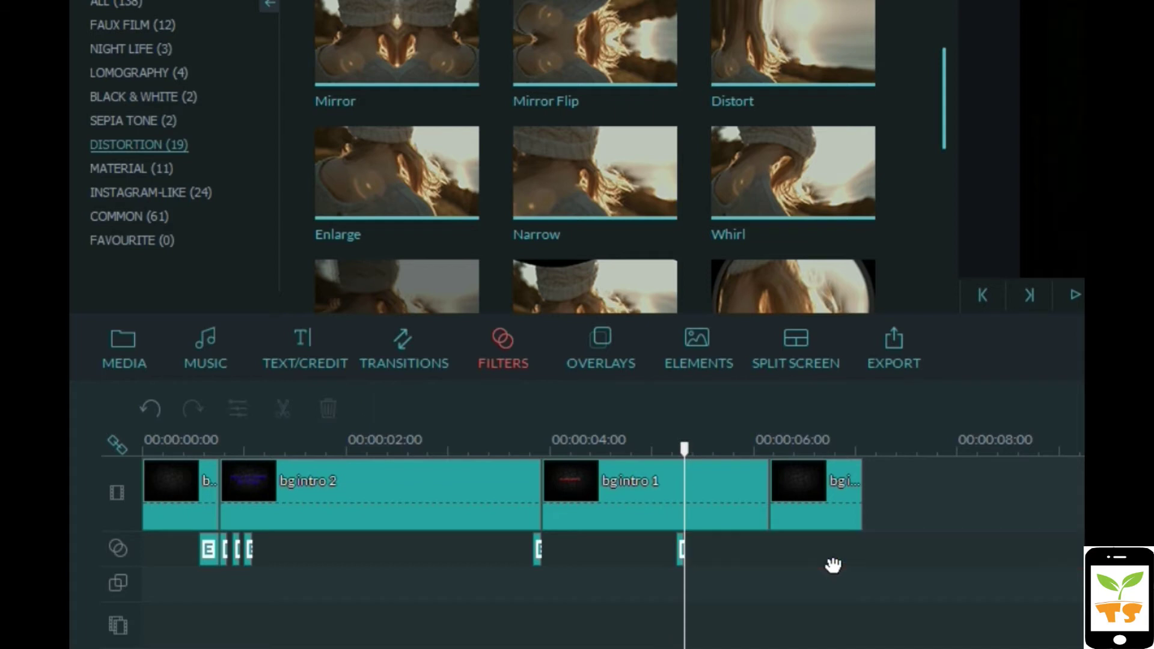
Step: Place short Distort filter pieces with small gaps under the start of bg intro 1 and play back the transition
click(539, 548)
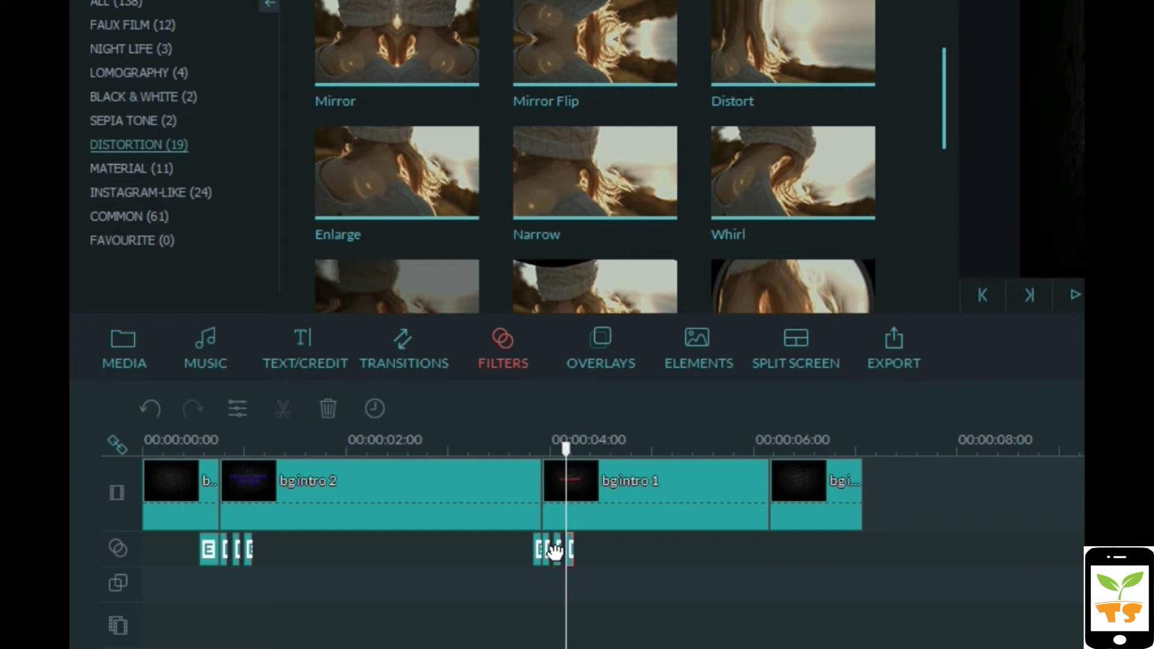
key(Left)
key(Left)
key(Left)
key(Left)
key(Left)
key(Left)
key(Left)
key(Left)
key(Left)
key(Left)
key(Left)
key(Left)
key(Left)
key(Left)
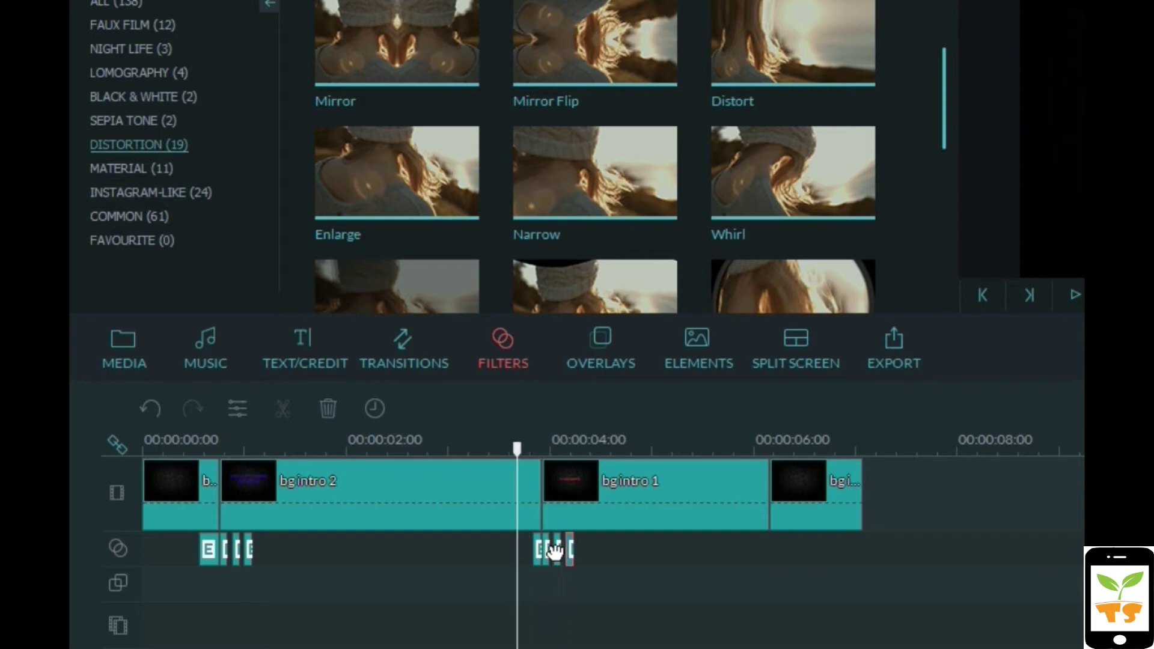
key(space)
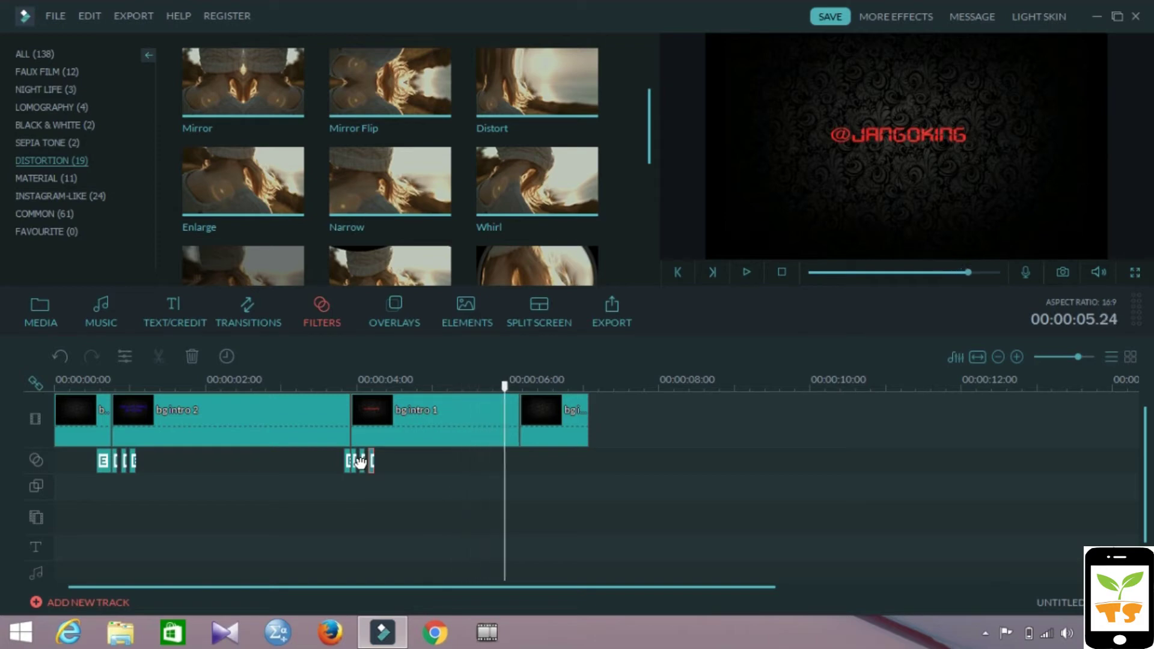
Step: Add the Chromatic Aberration filter, shorten it, and place it under bg intro 1 so that it ends at 00:00:05.24
click(246, 381)
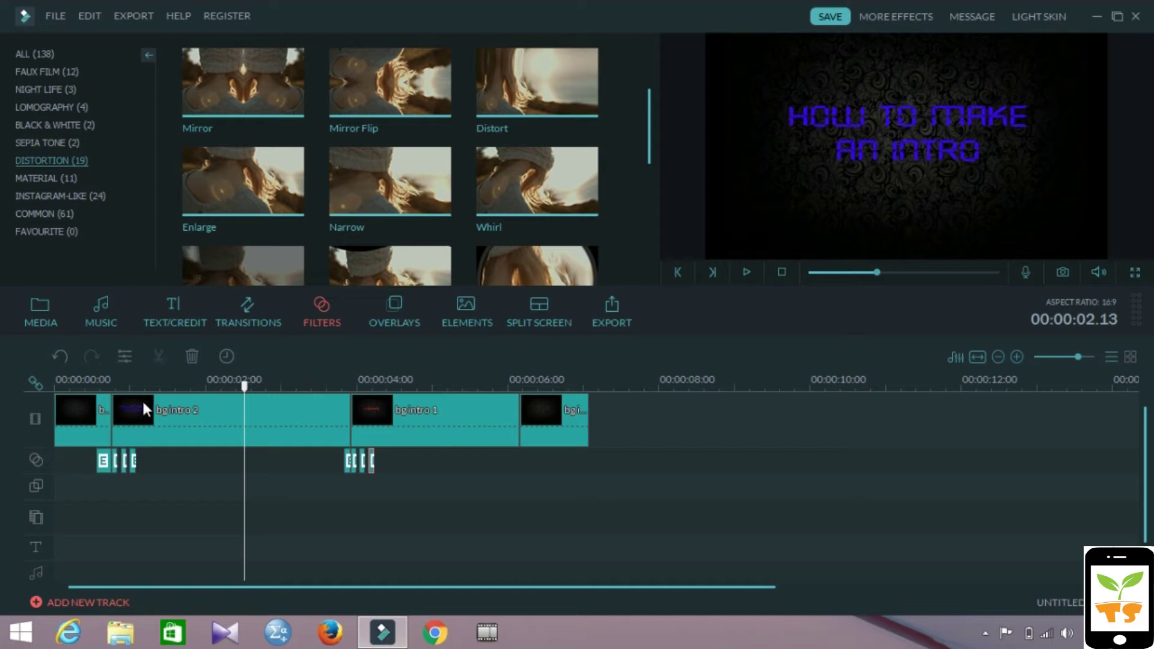
click(72, 383)
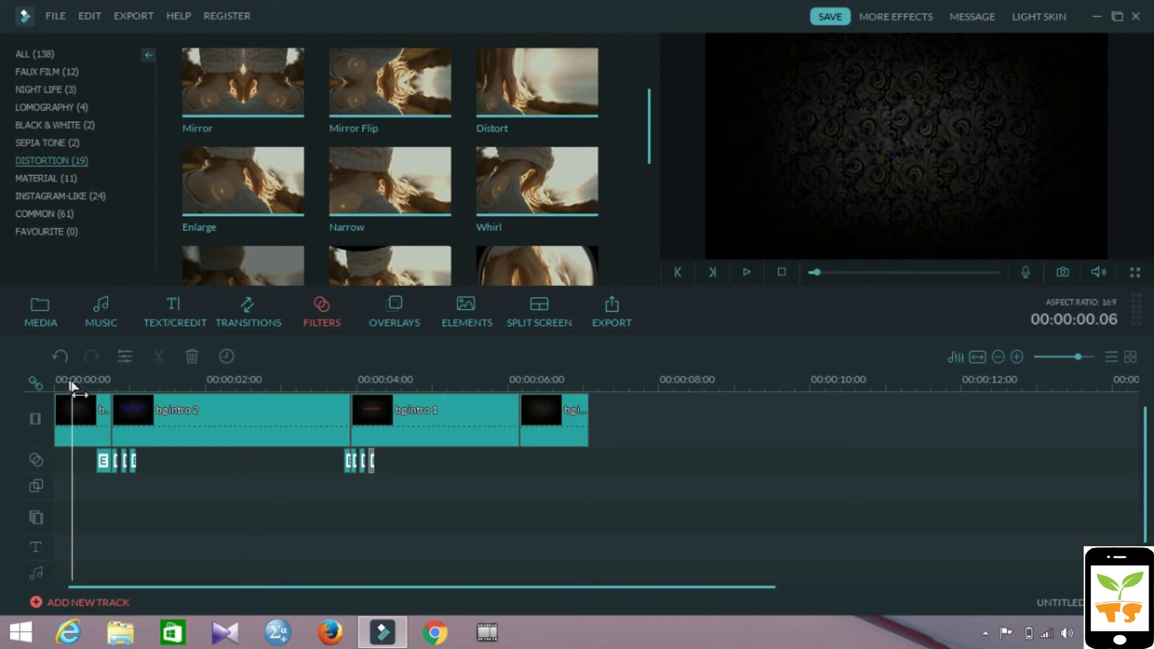
drag(72, 386, 85, 416)
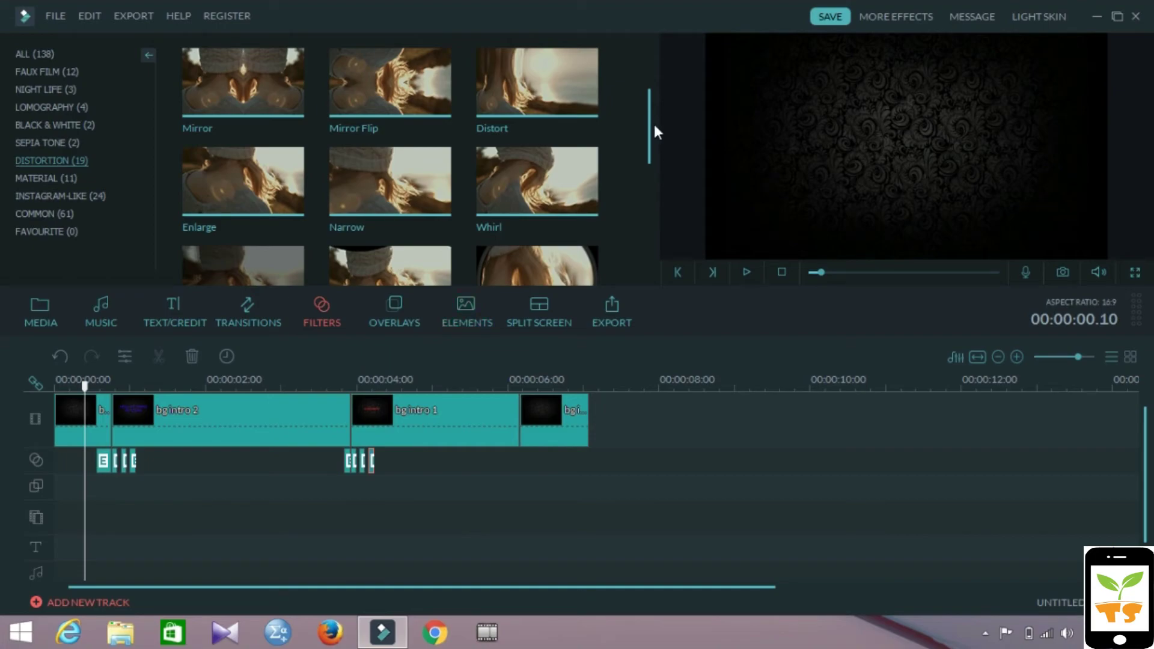
drag(653, 125, 647, 192)
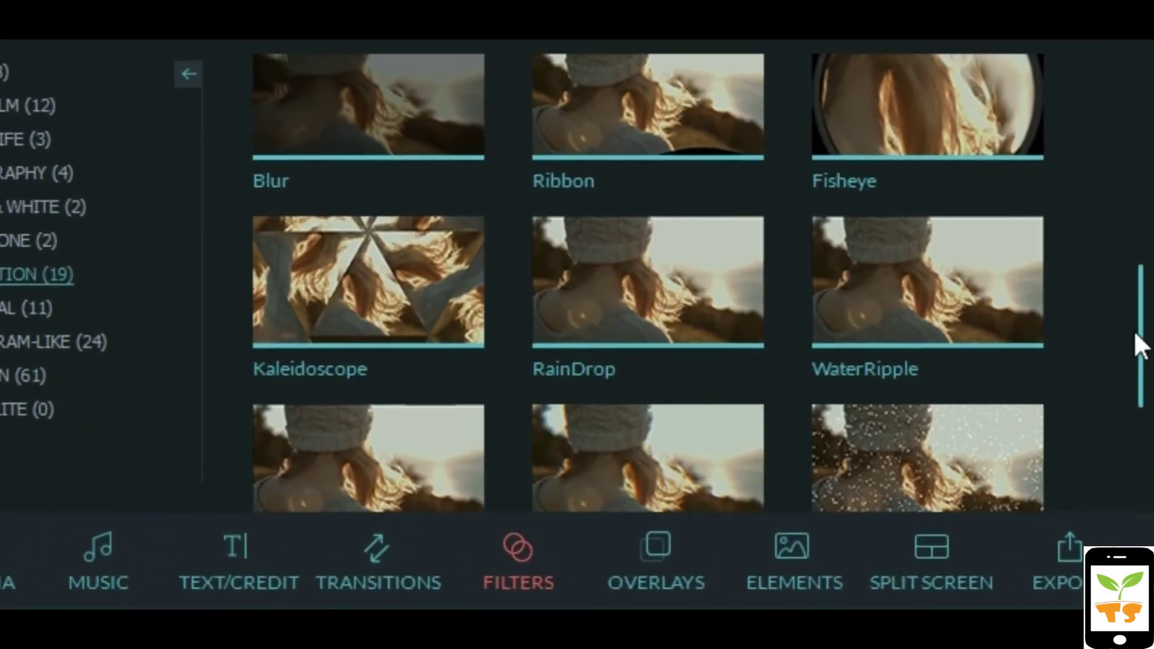
drag(1135, 333, 1134, 381)
mouse_move(664, 314)
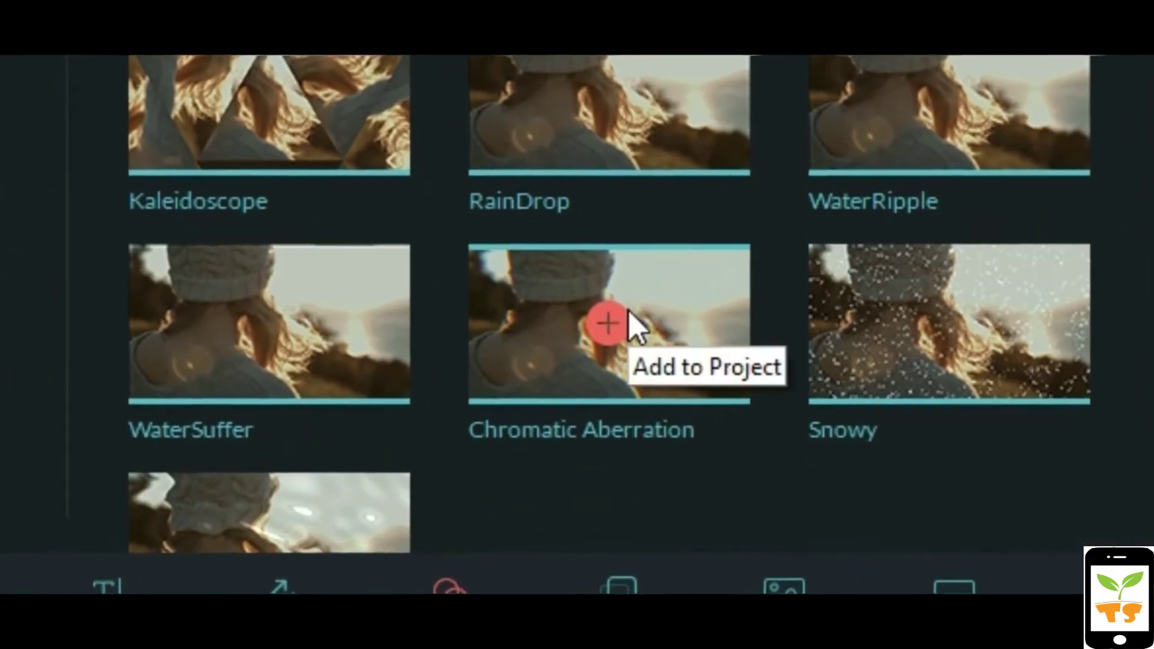
drag(664, 307, 616, 414)
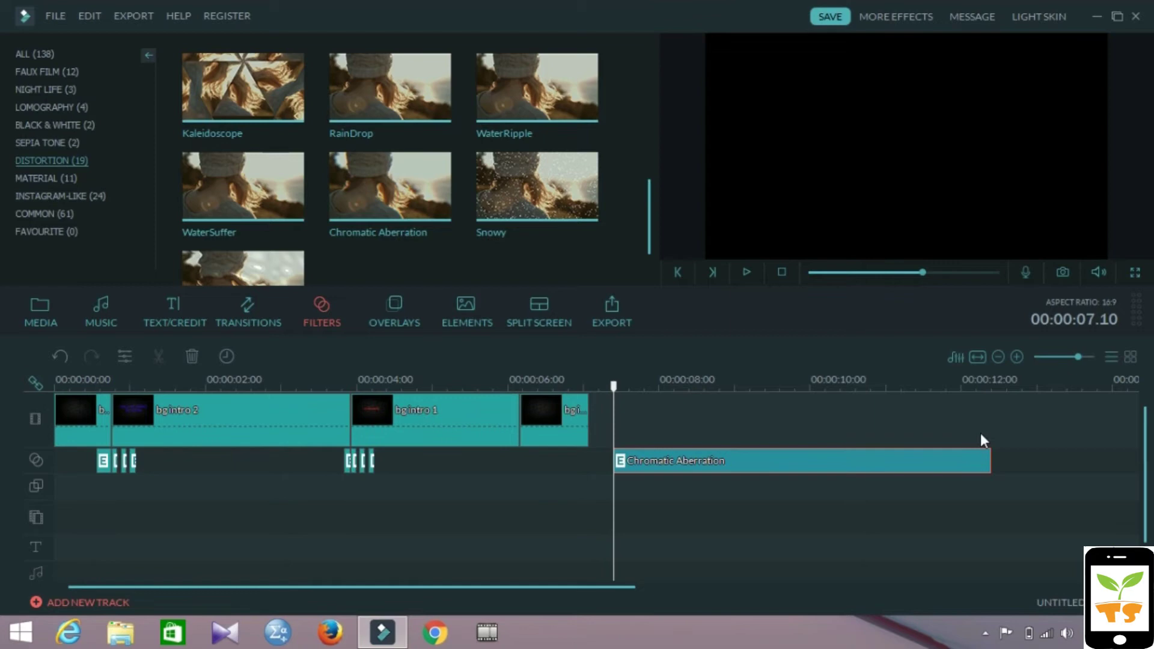
drag(990, 455, 761, 474)
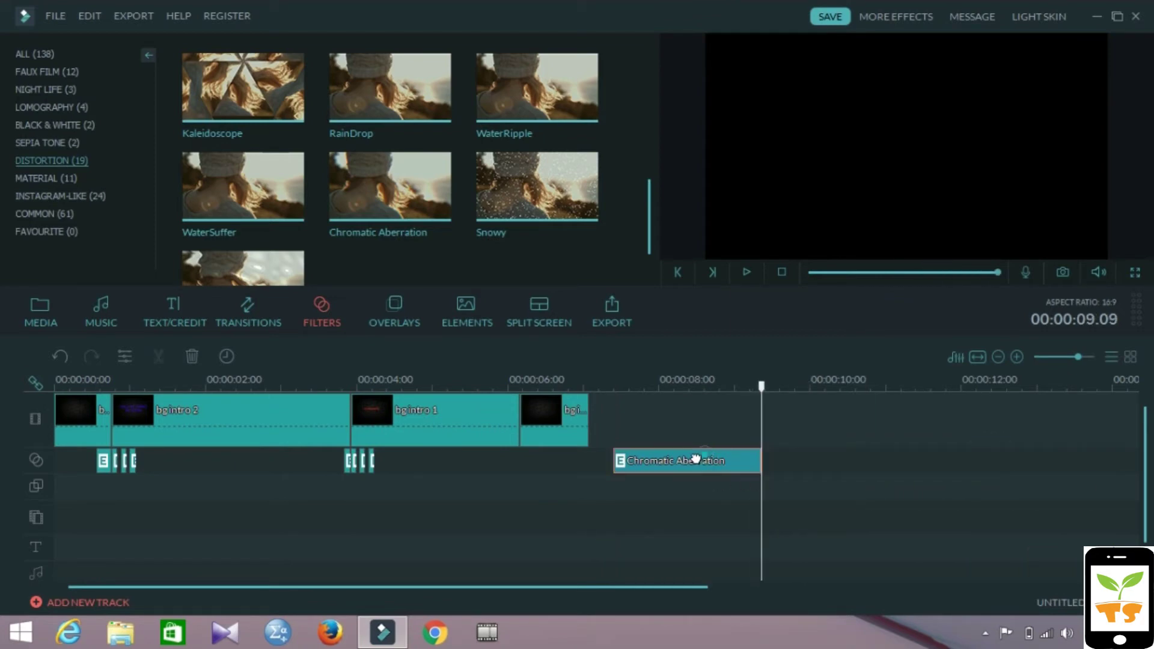
drag(695, 459, 502, 462)
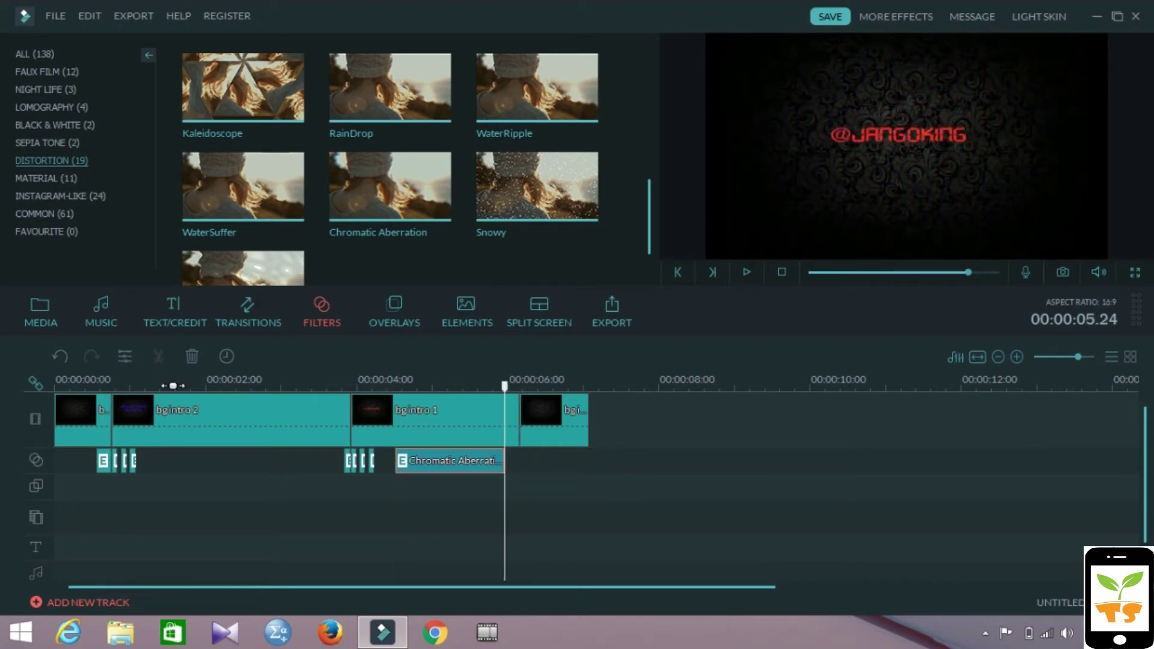
Step: Paste a Chromatic Aberration copy under bg intro 2 at 00:00:01.14, extend it to 00:00:03.10, and play back from the start of bg intro 2
click(172, 385)
key(ctrl+v)
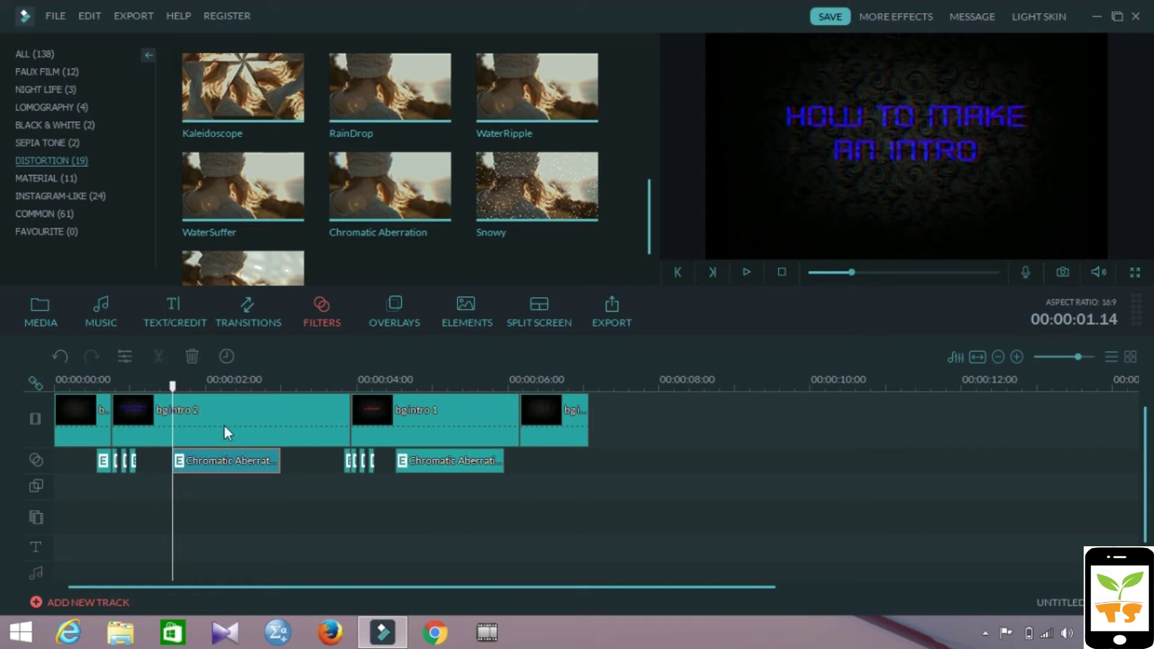
click(287, 457)
click(259, 464)
drag(280, 460, 311, 462)
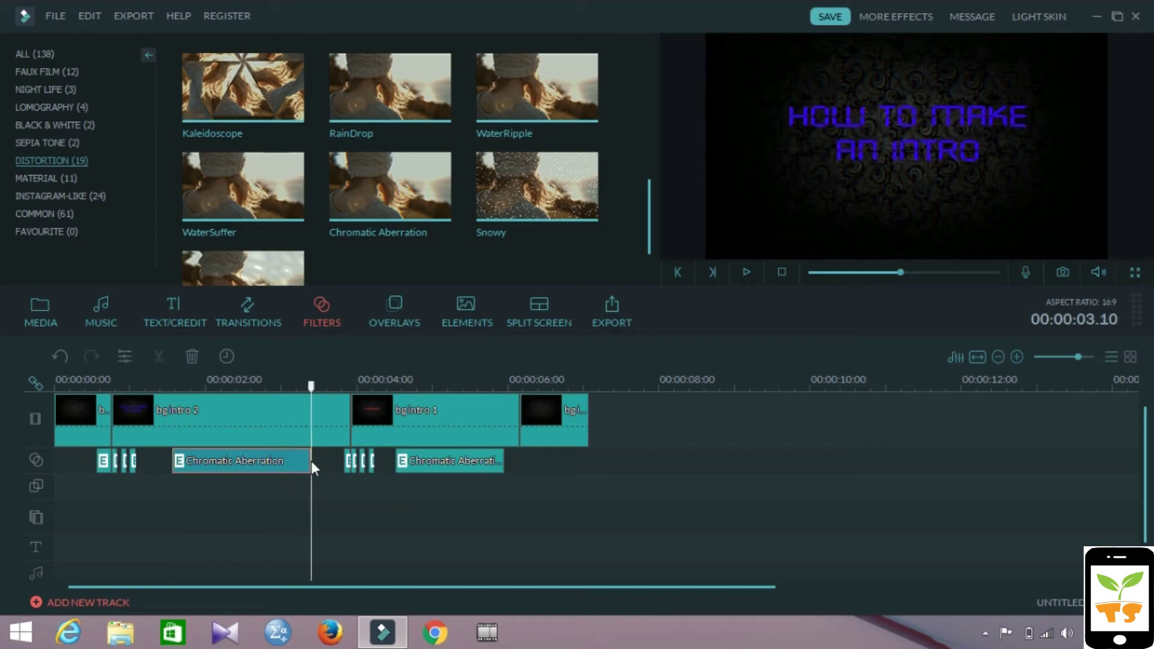
click(112, 380)
key(space)
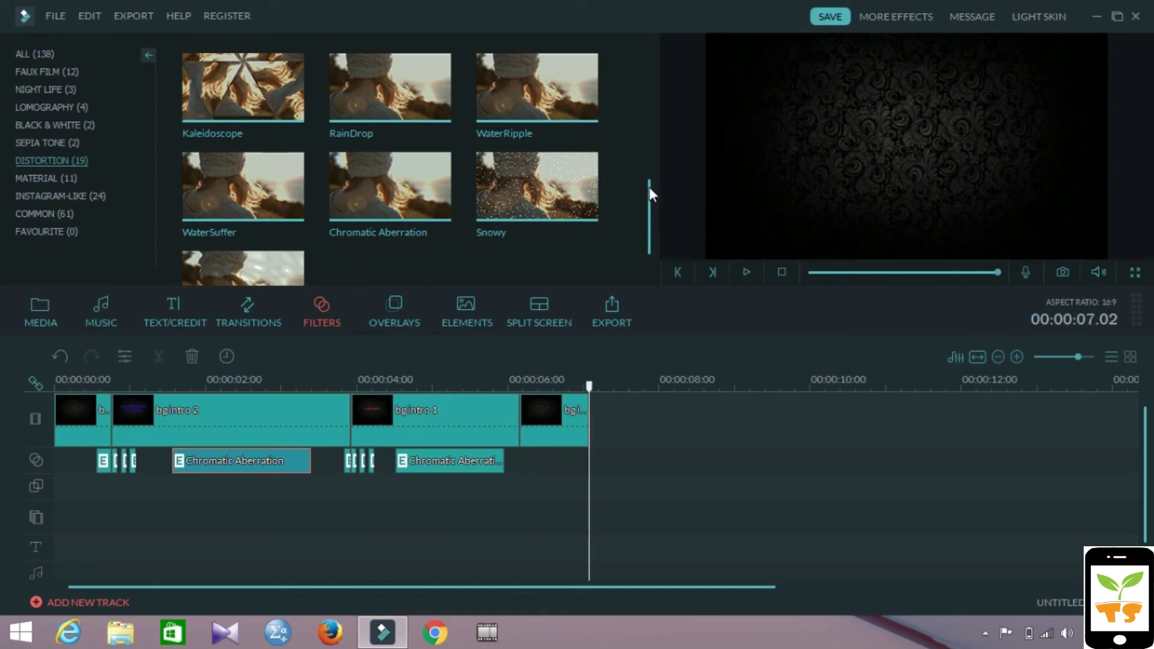
Step: Add the Bad_TVSignal filter from the Common category after the last clip, split it at 00:00:07.06 and delete the longer remainder
drag(648, 190, 660, 102)
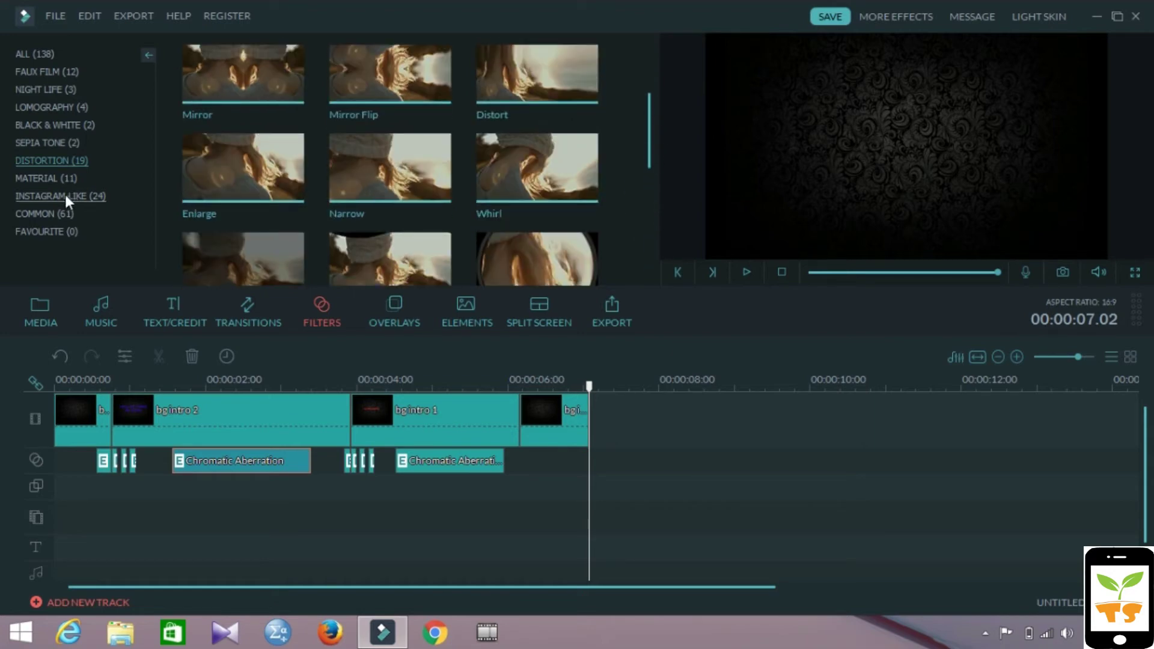
click(66, 209)
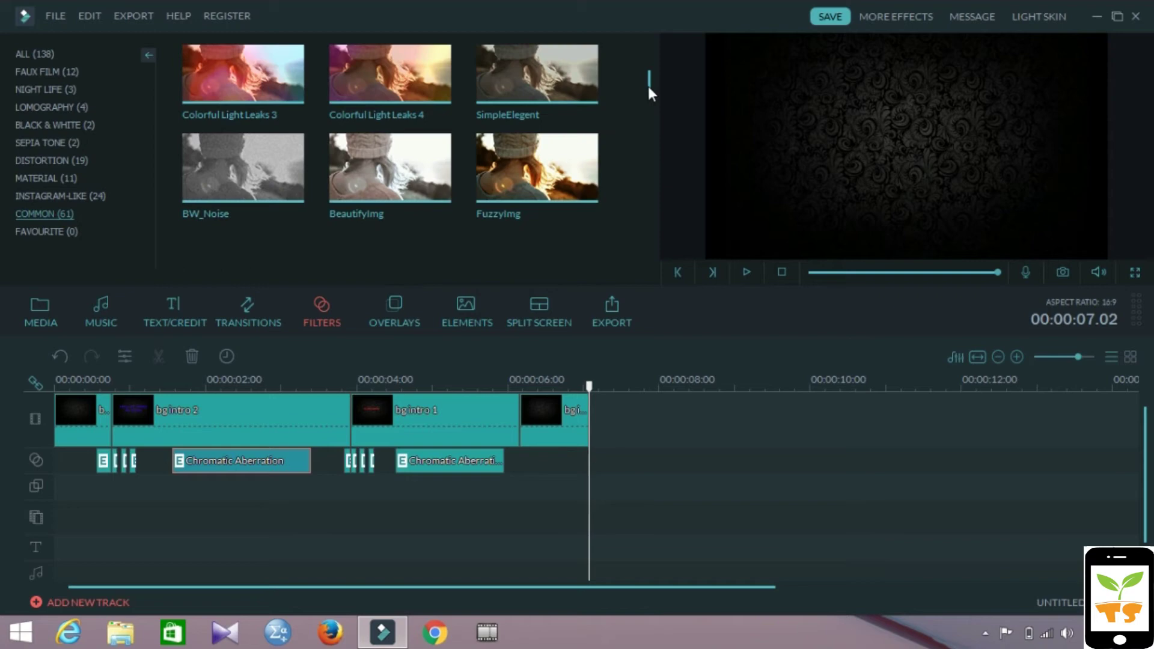
drag(649, 87, 647, 220)
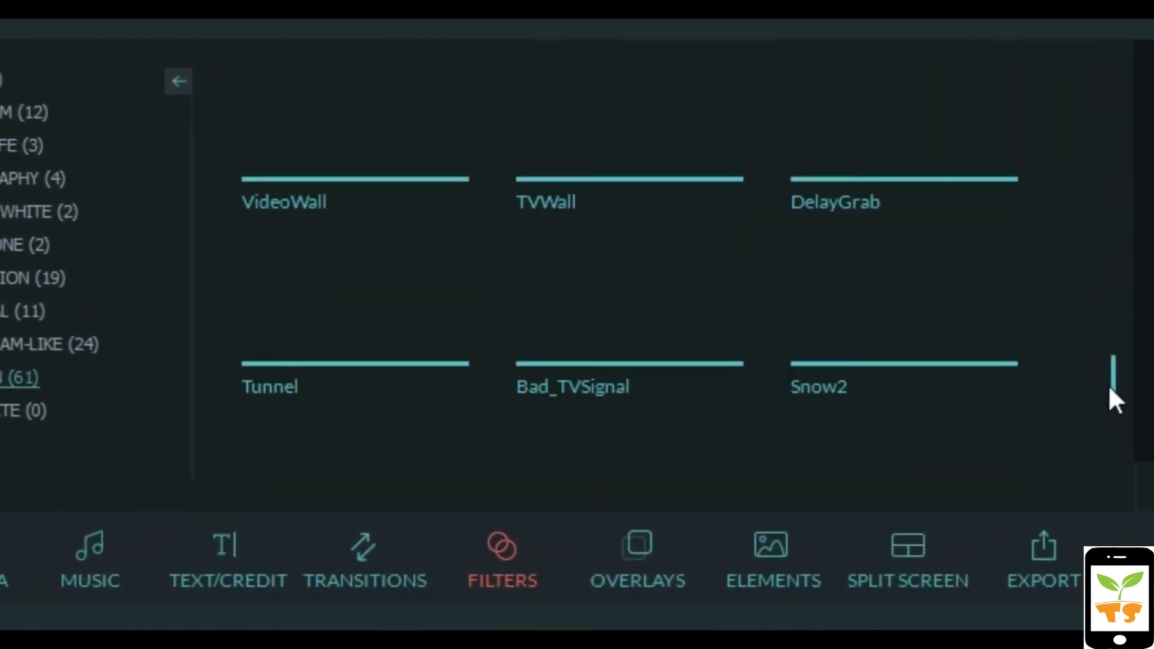
mouse_move(660, 270)
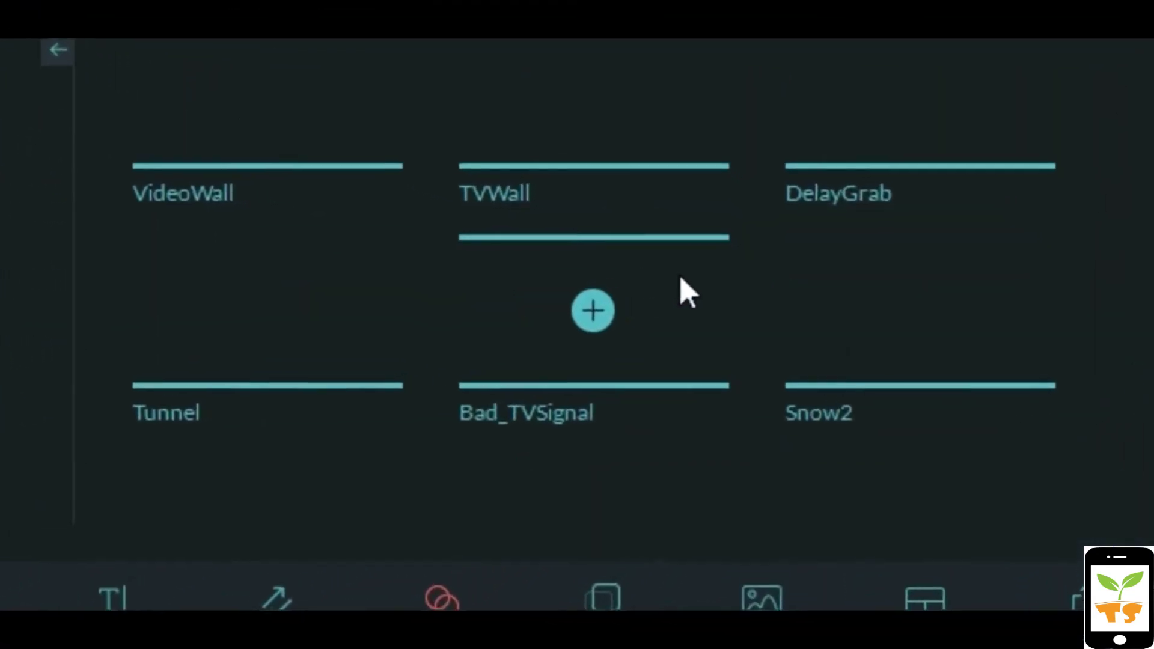
drag(679, 275, 596, 398)
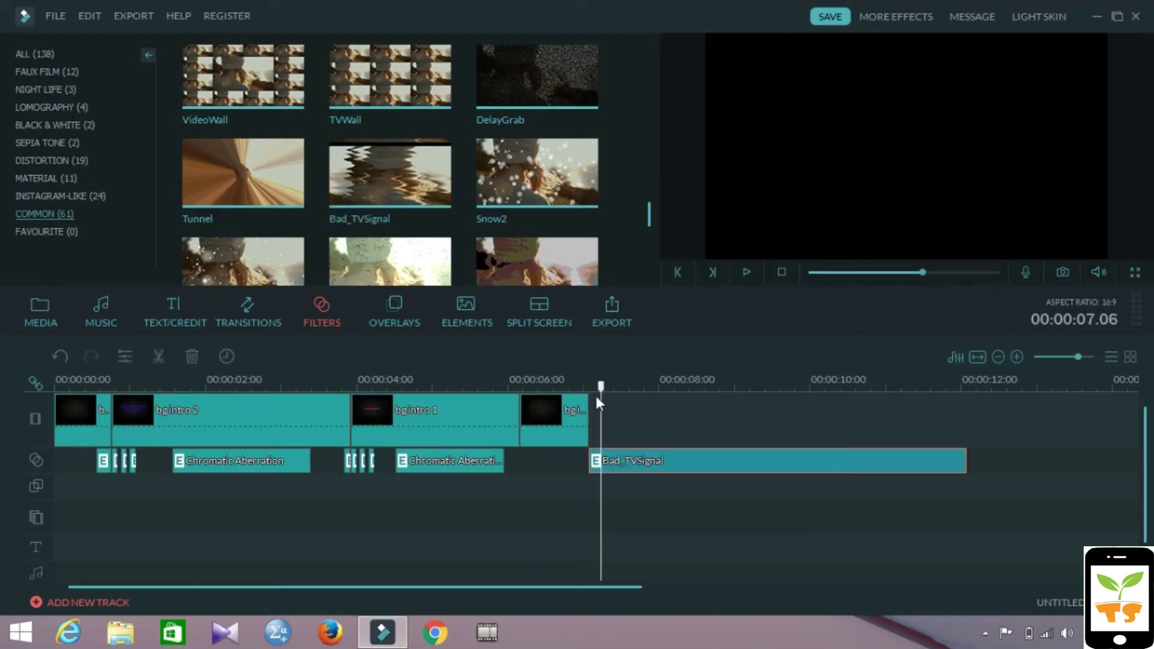
key(ctrl+b)
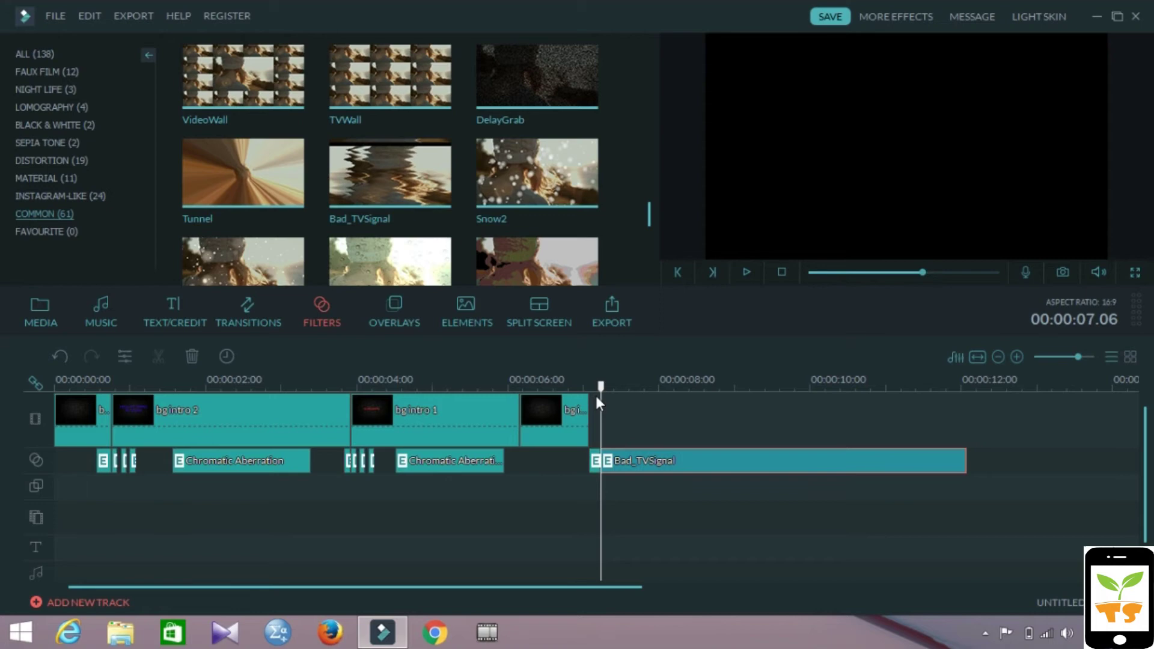
key(Delete)
Step: Move the short Bad_TVSignal piece to the very start of the timeline and play back the opening
click(595, 461)
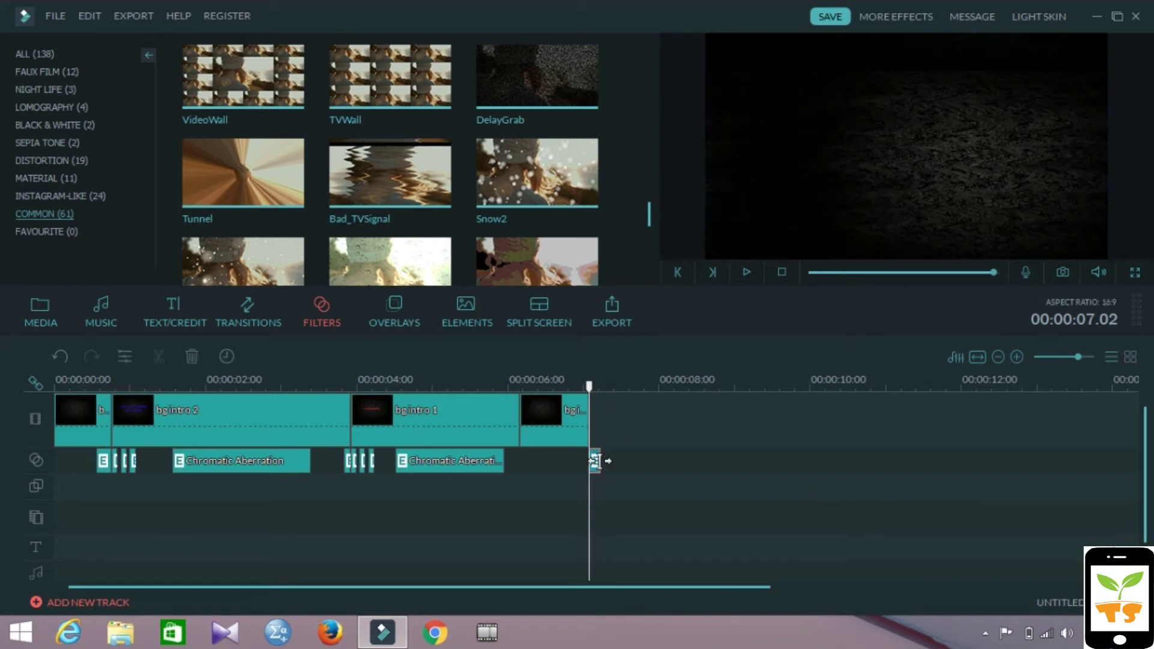
drag(596, 463, 62, 463)
key(space)
key(space)
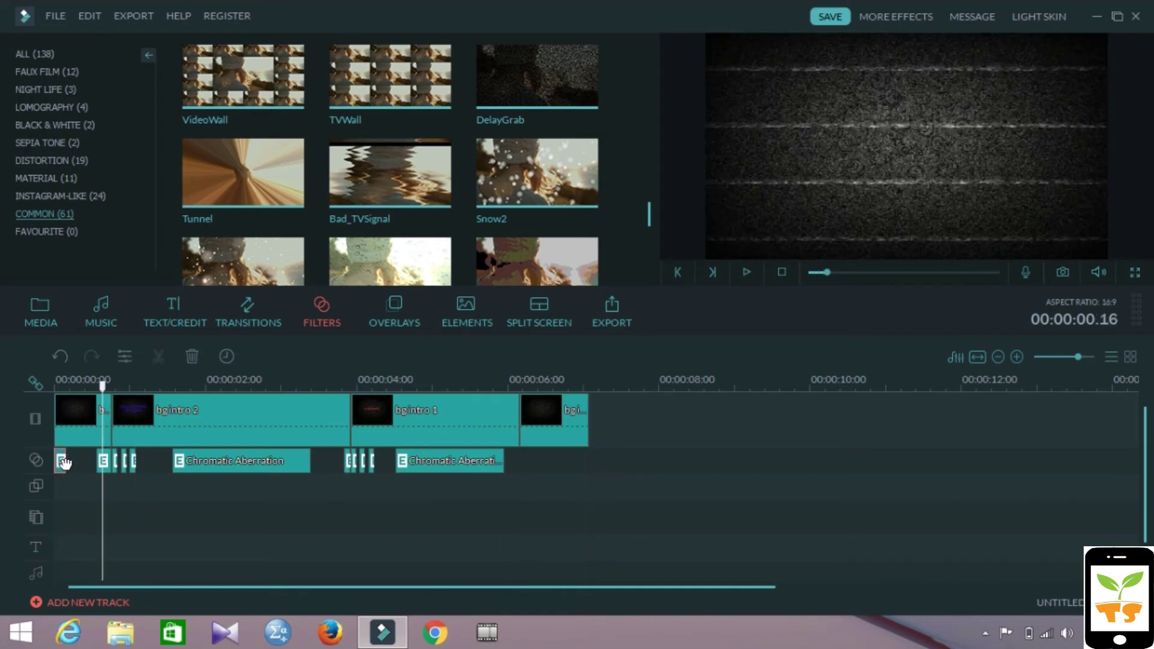
Step: Extend the Bad_TVSignal piece under the first bg intro clip to 00:00:00.11 and play the whole intro back
click(74, 461)
click(61, 461)
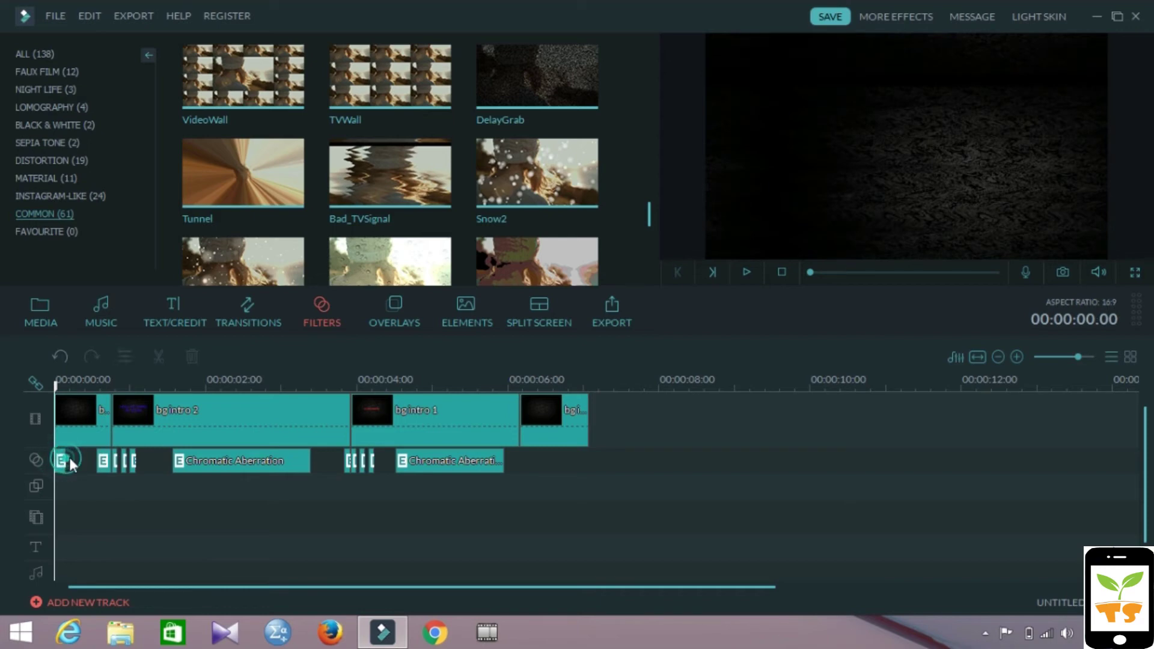
drag(63, 459, 223, 381)
click(143, 379)
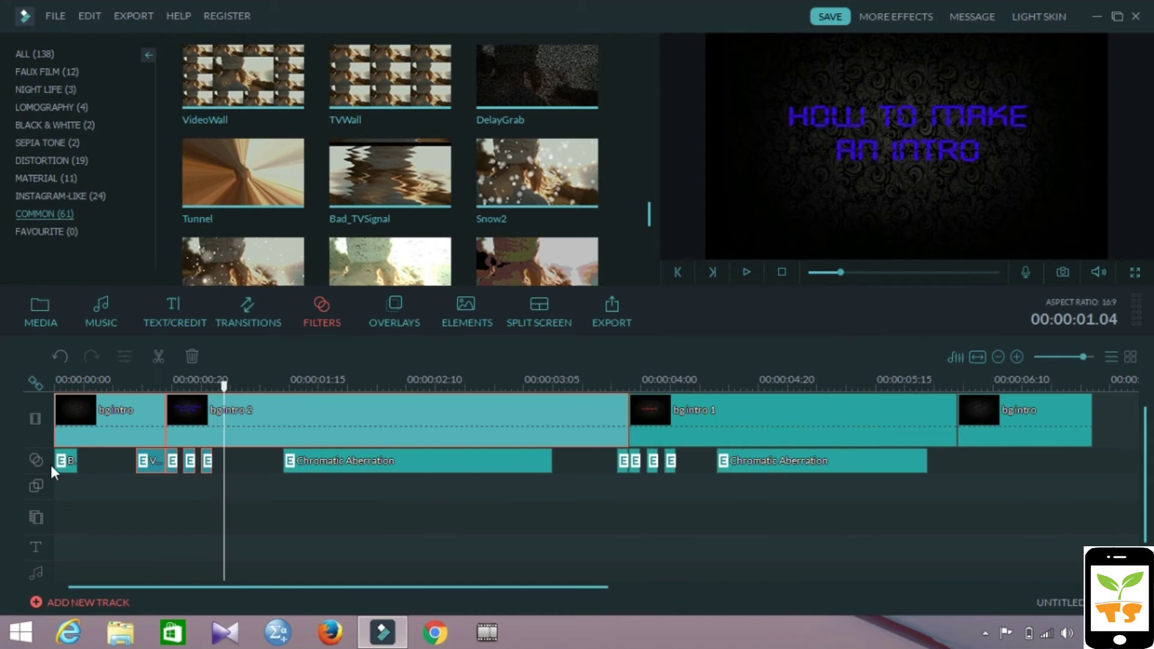
drag(76, 460, 118, 456)
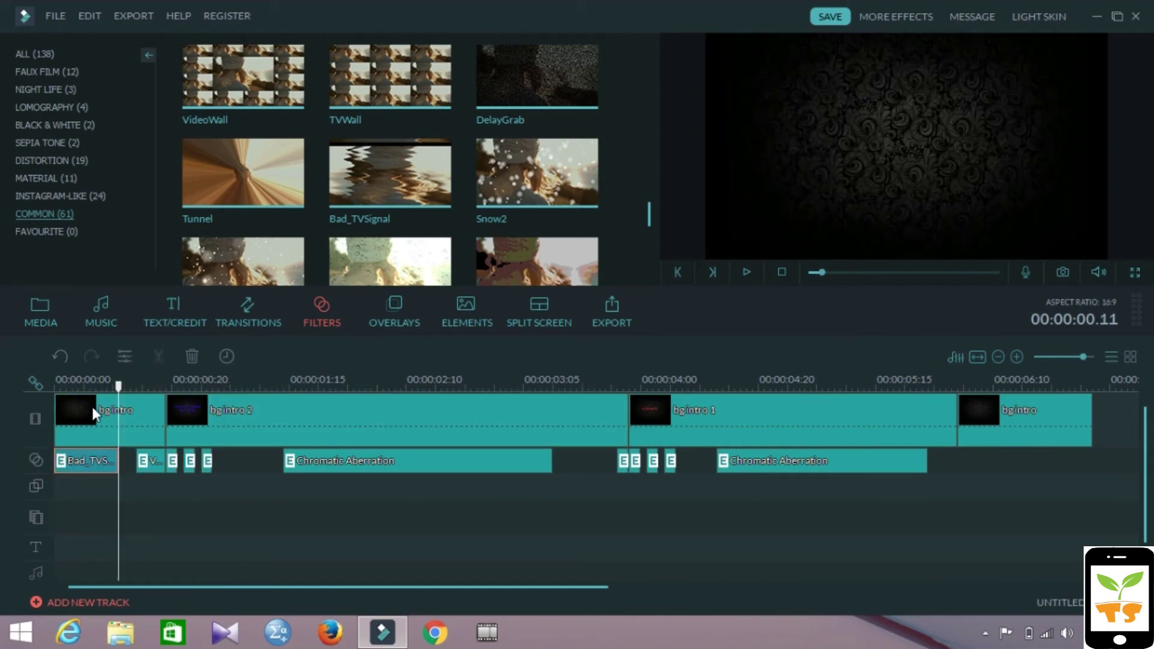
drag(85, 390, 85, 389)
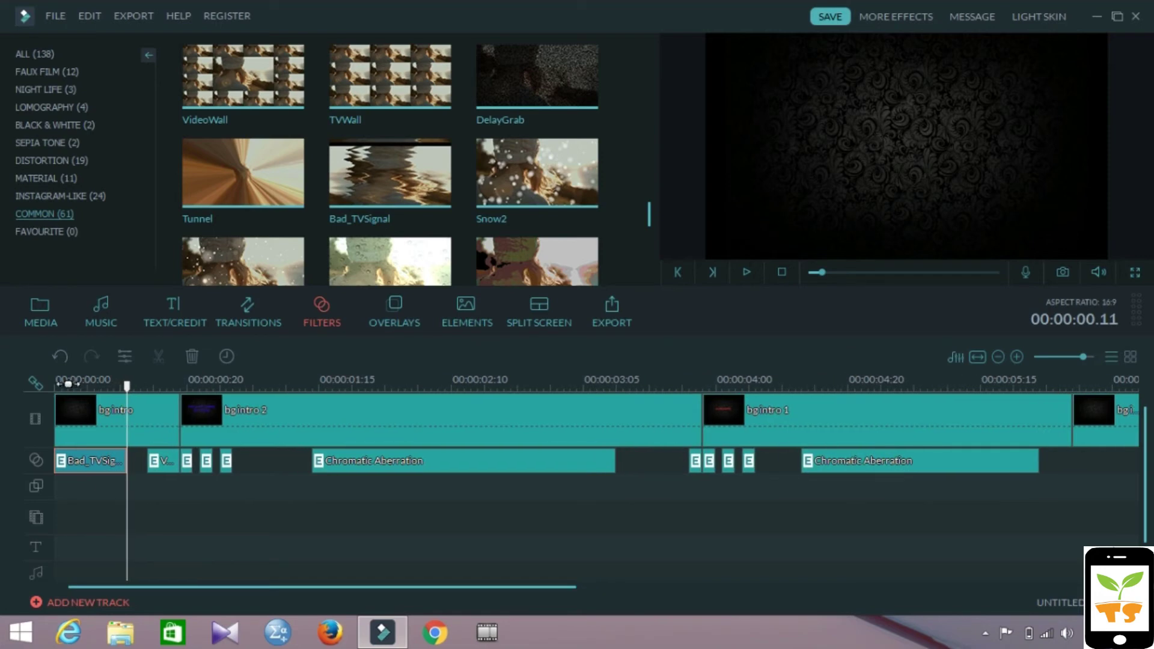
click(64, 384)
key(space)
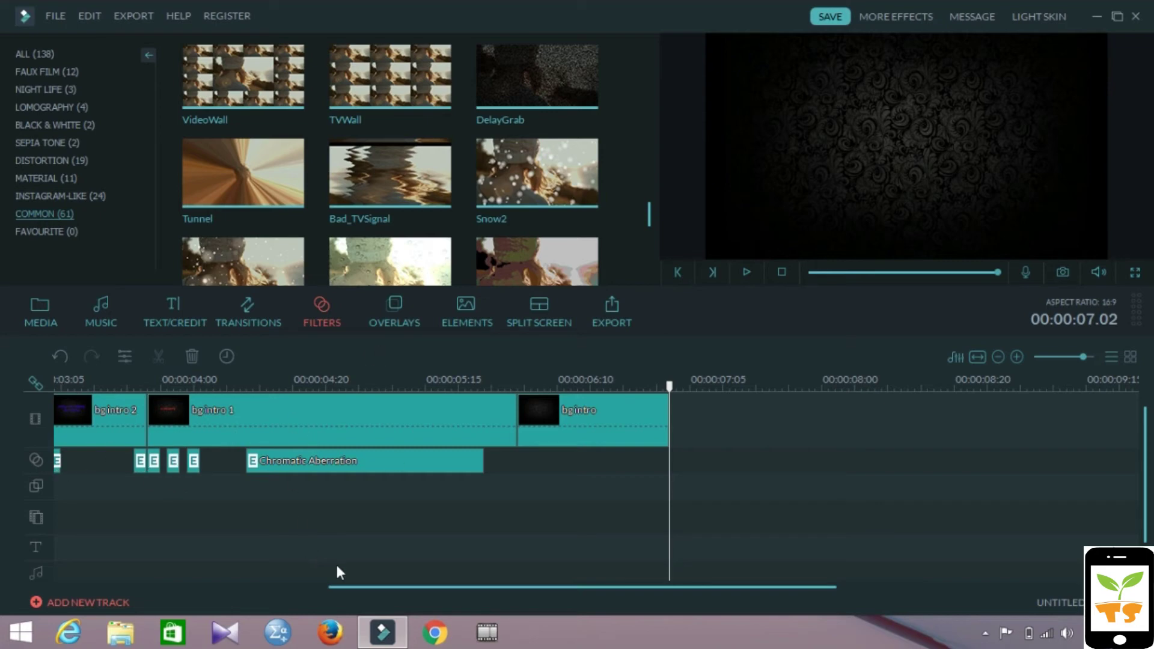
Step: Paste copies of the two filter pieces under the opening clip at 00:00:07.02, and move the second copy to the start of the last bg intro clip
drag(348, 580, 278, 586)
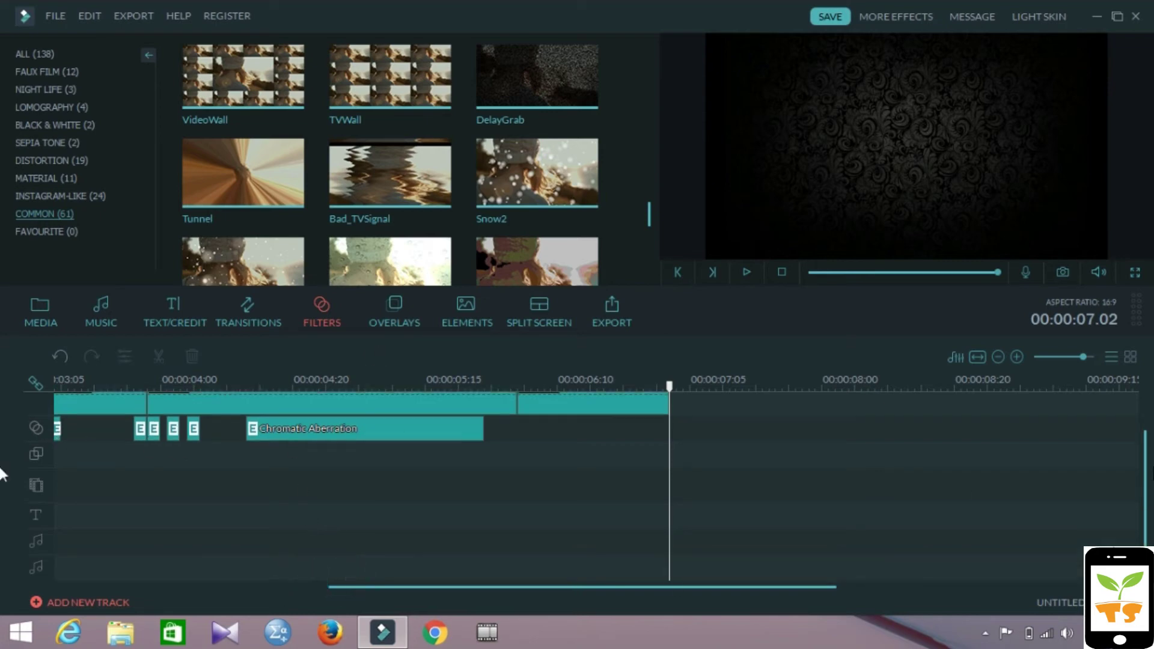
scroll(1142, 475, up, 1)
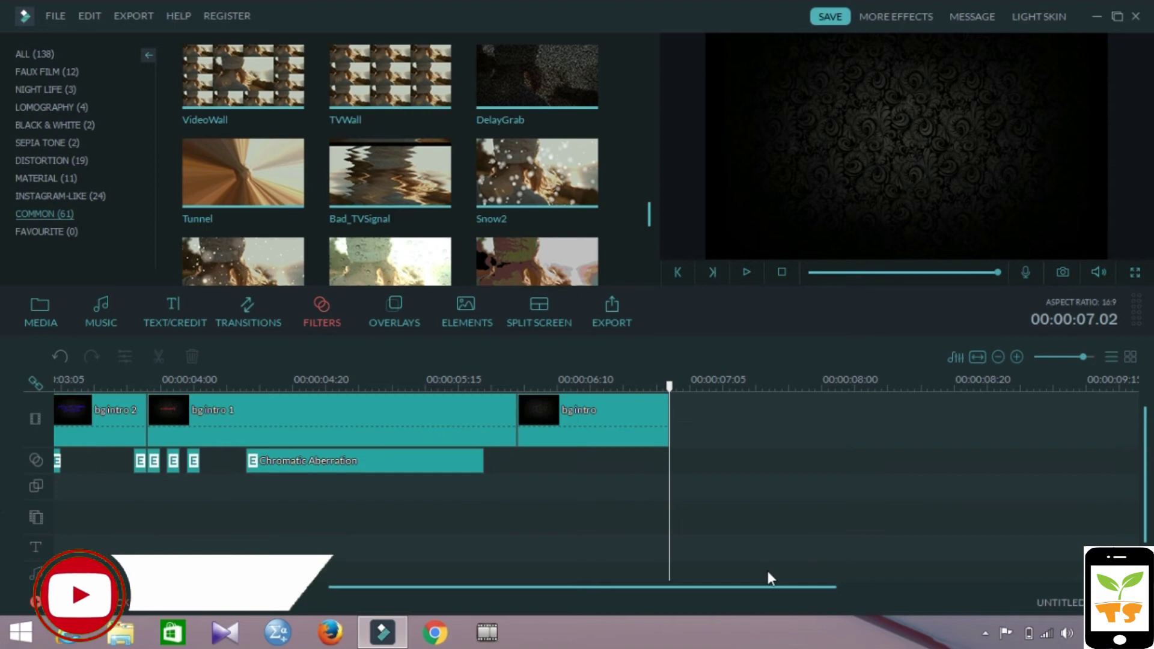
drag(769, 585, 626, 587)
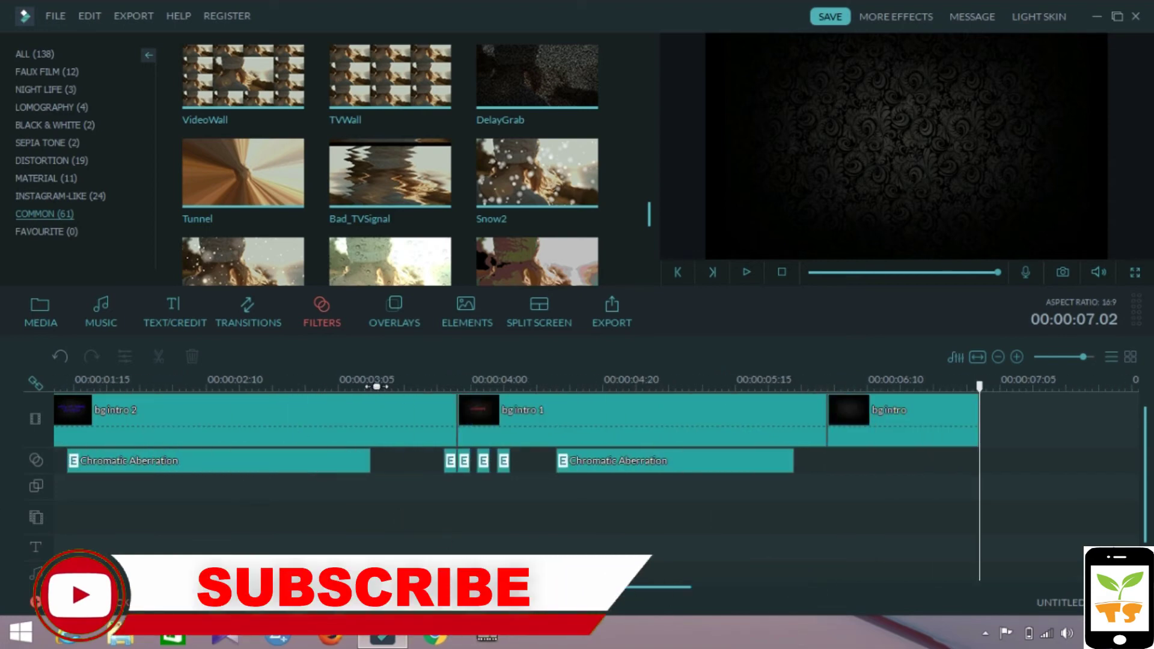
drag(362, 387, 252, 390)
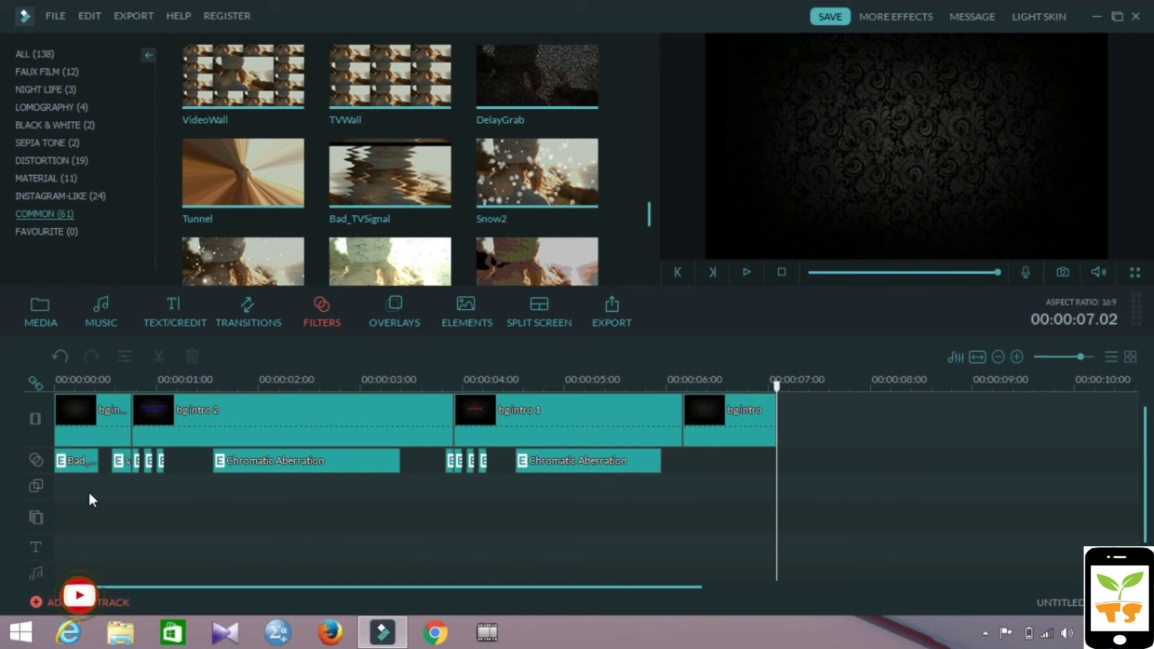
drag(89, 493, 121, 459)
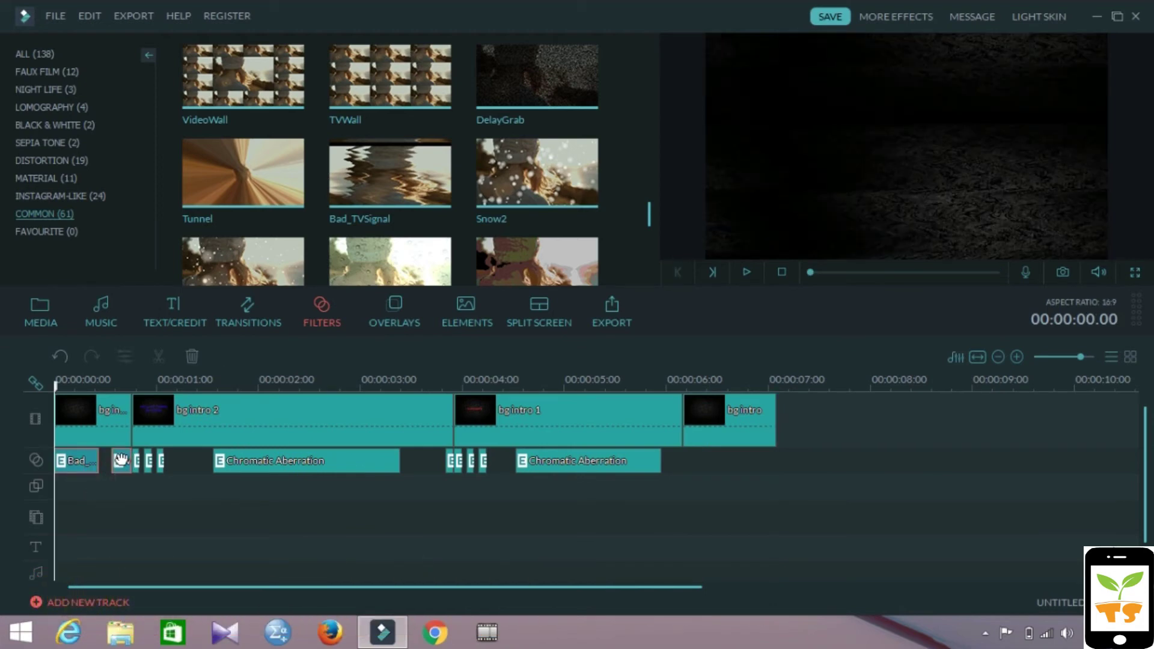
click(776, 382)
key(ctrl+v)
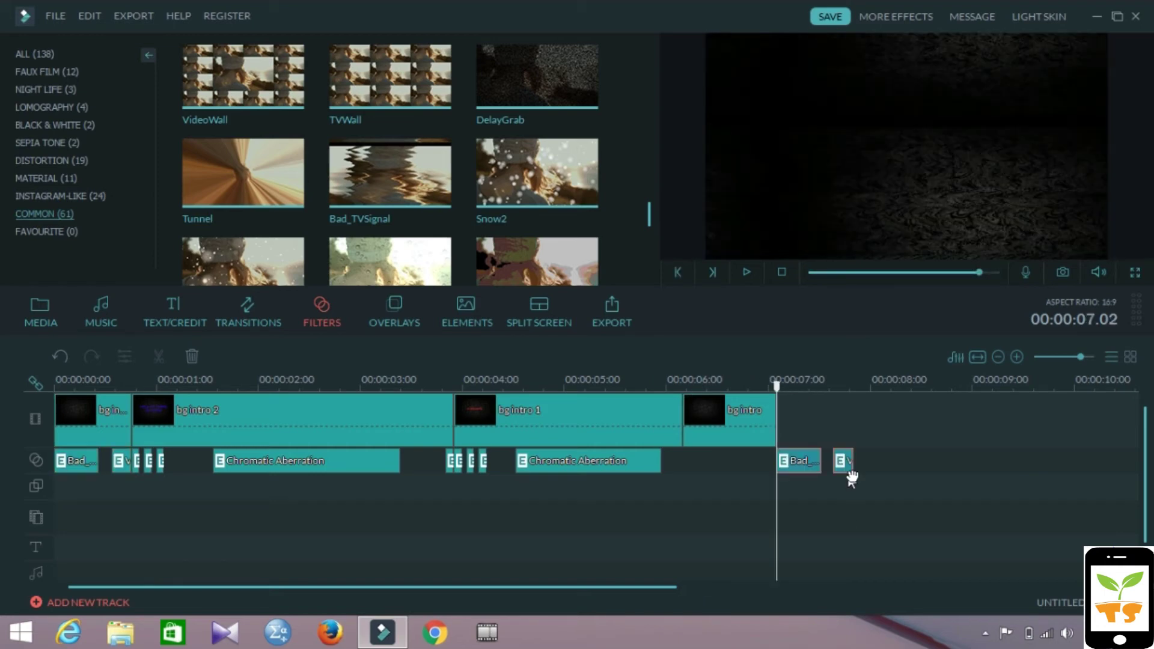
click(850, 472)
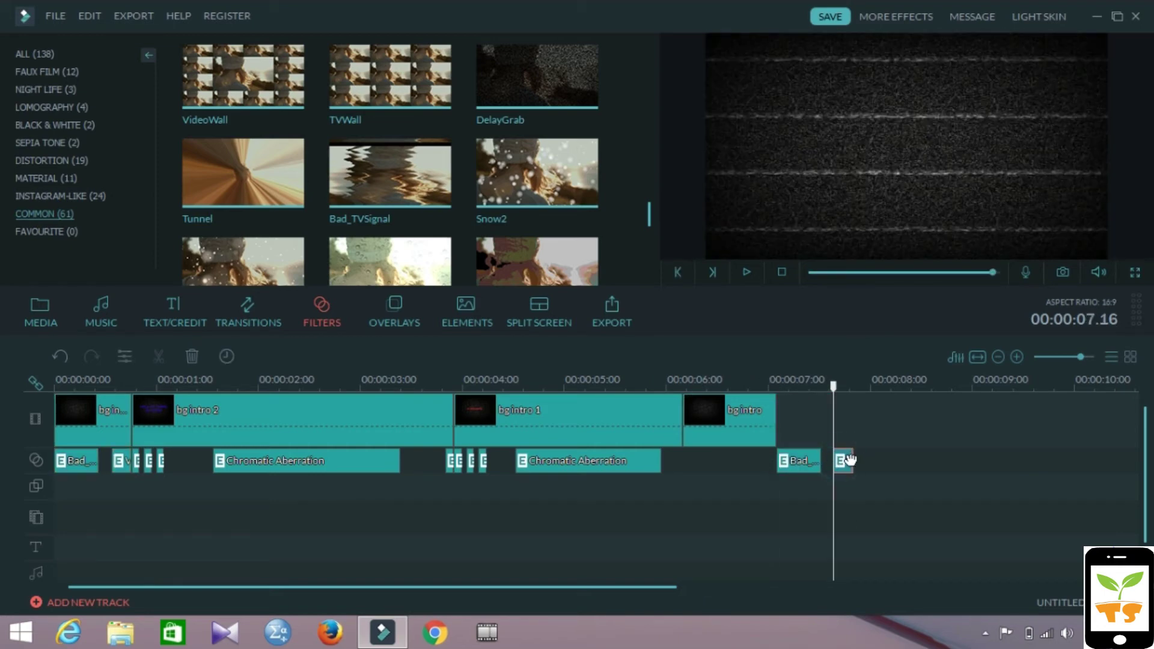
drag(844, 460, 694, 461)
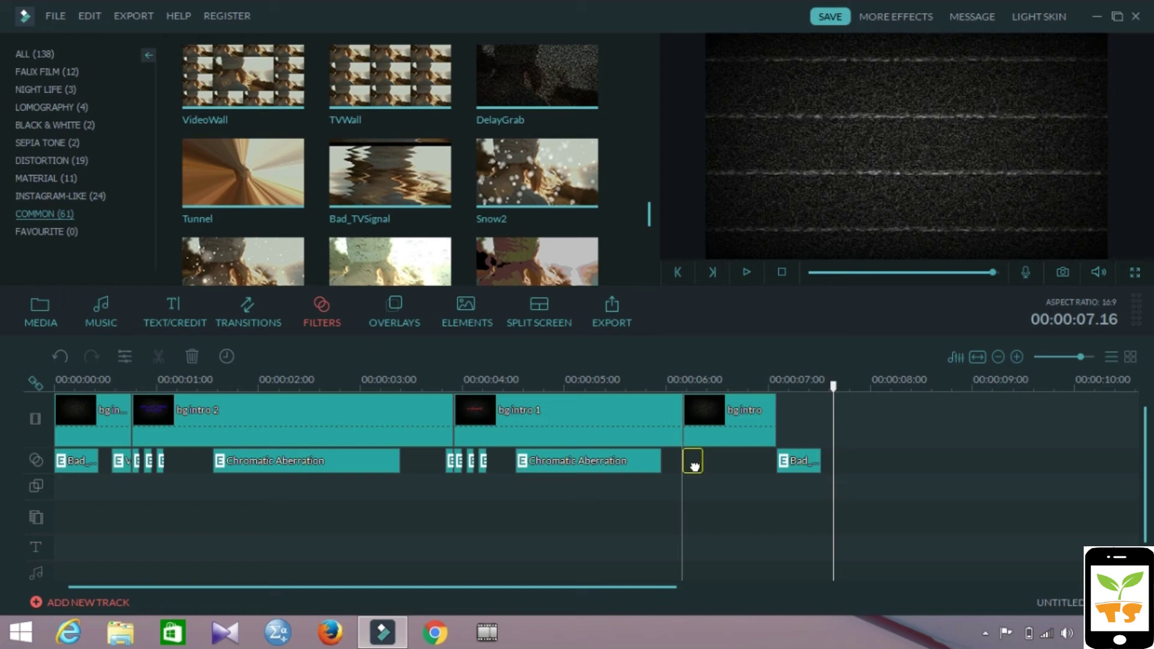
Step: Move the Bad_TVSignal piece after the last clip back under the last bg intro clip, starting at 00:00:06.13
click(798, 461)
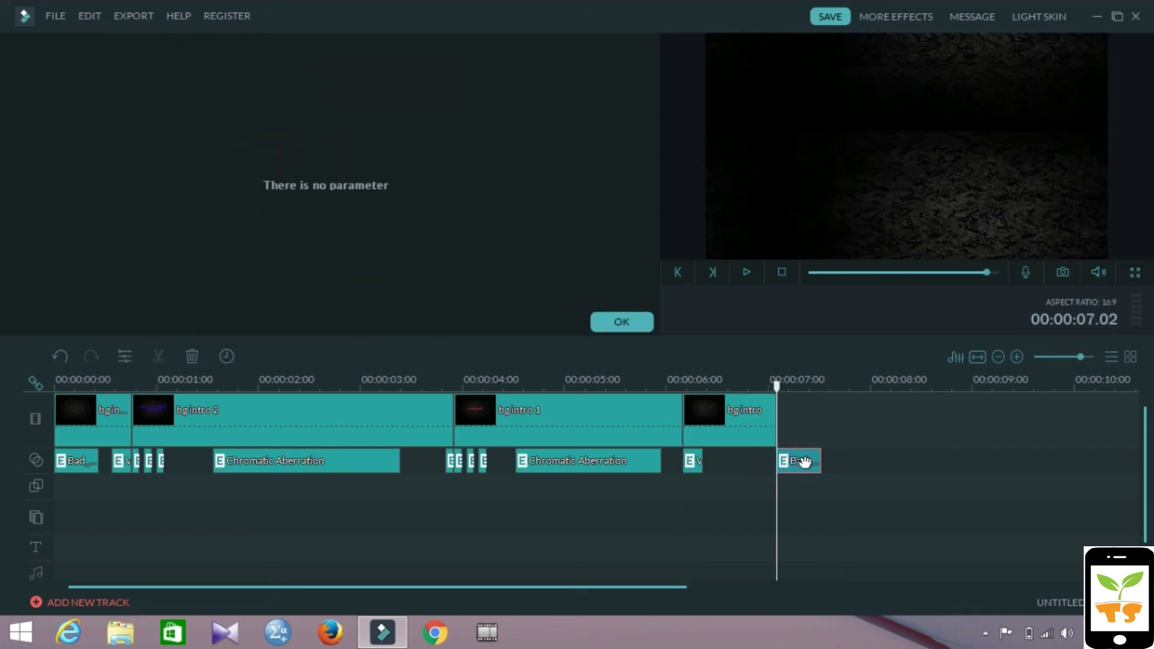
drag(803, 463, 743, 463)
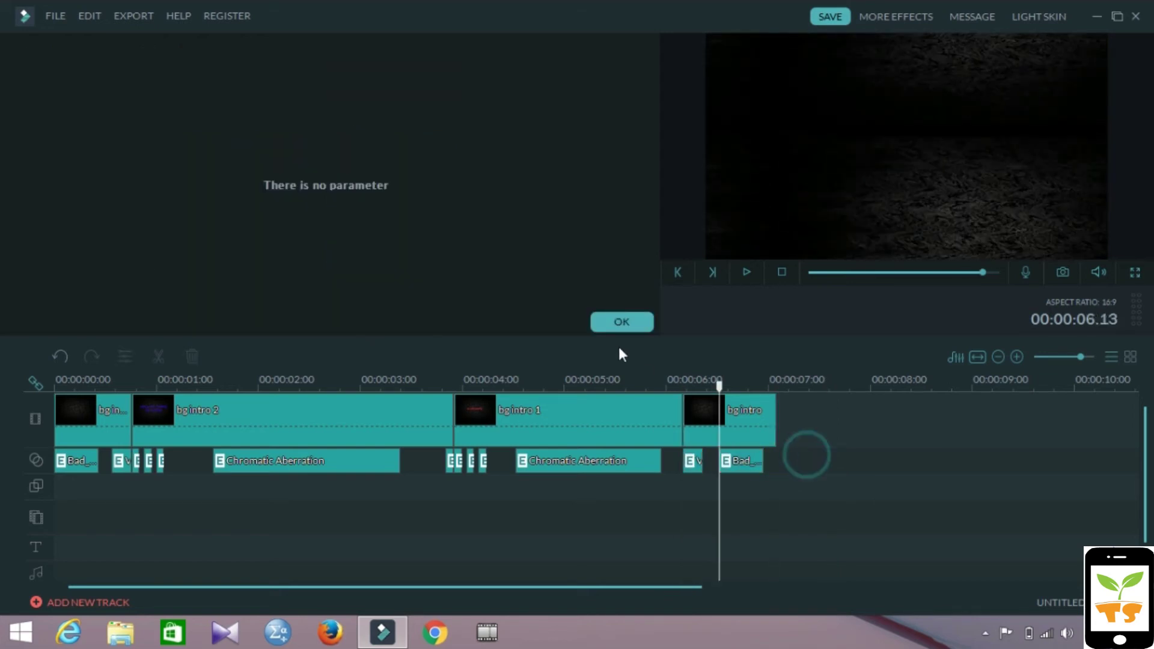
click(609, 330)
click(429, 548)
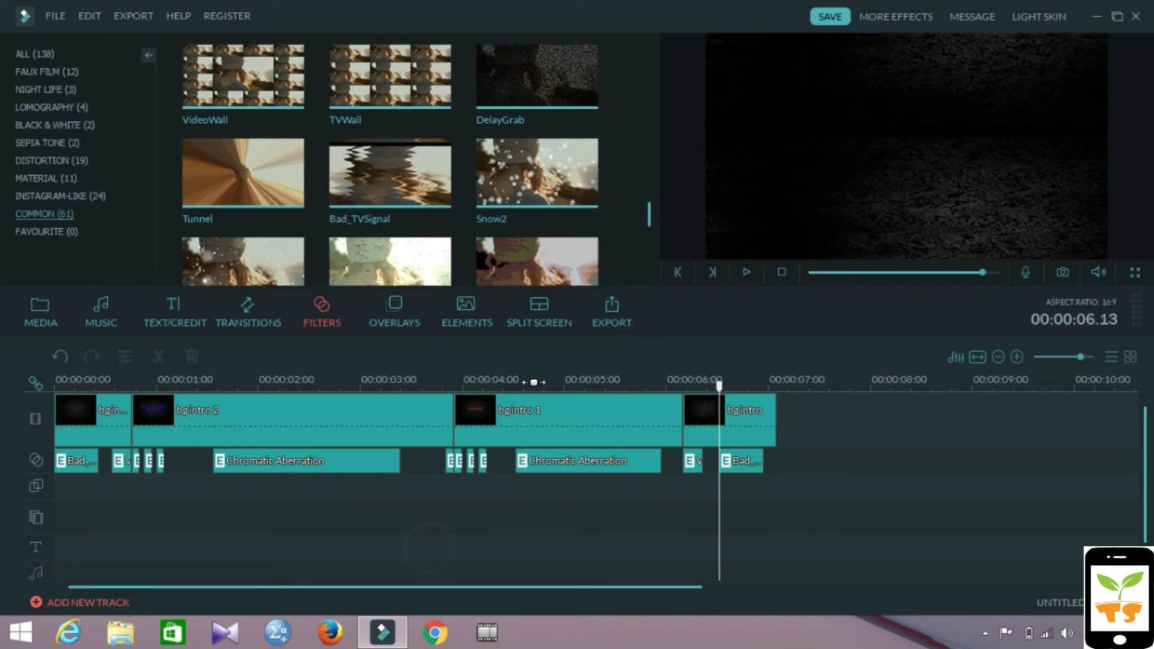
Step: Play back the intro from the beginning to check the glitch effects, and return to the start of the timeline
click(84, 387)
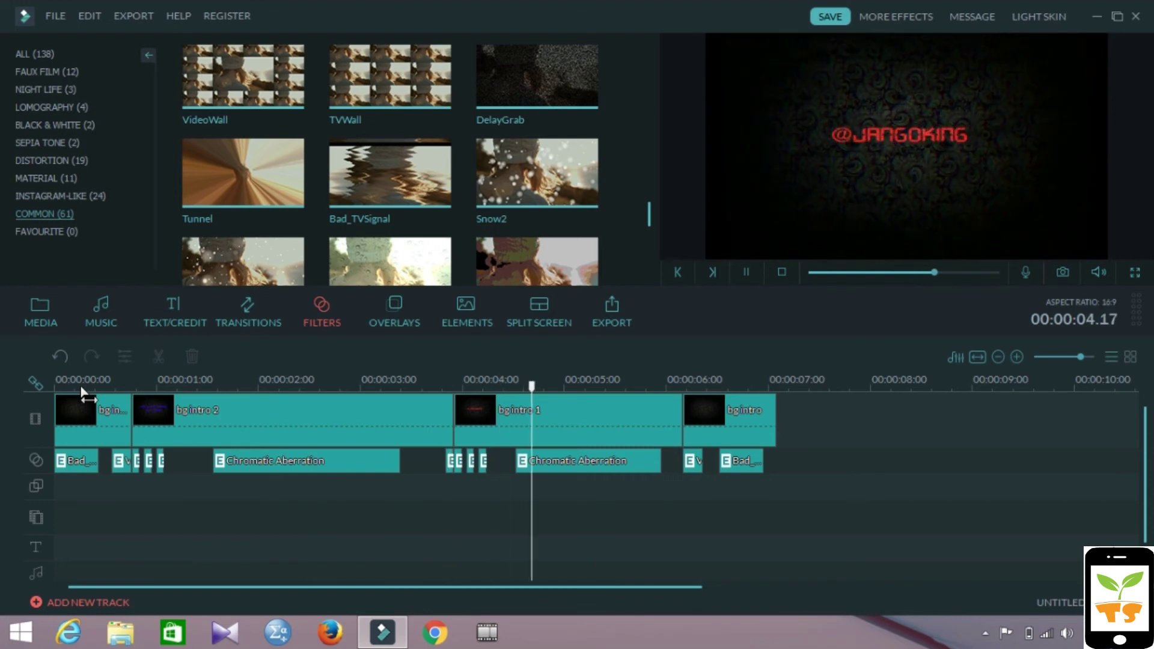
click(82, 390)
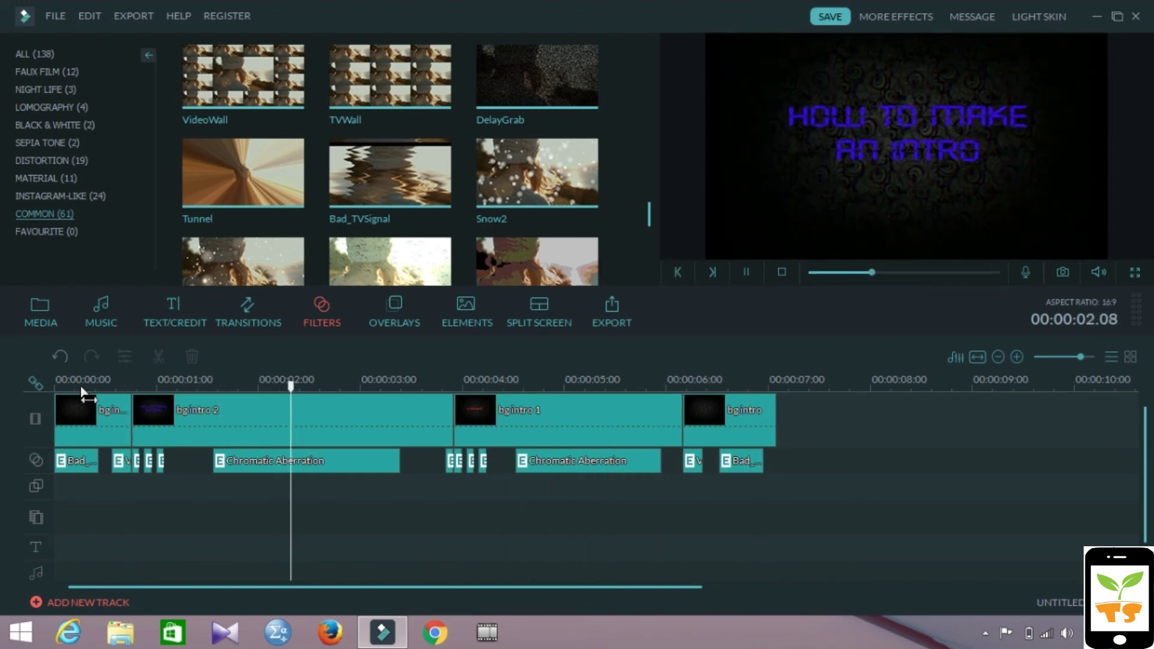
key(ctrl+slash)
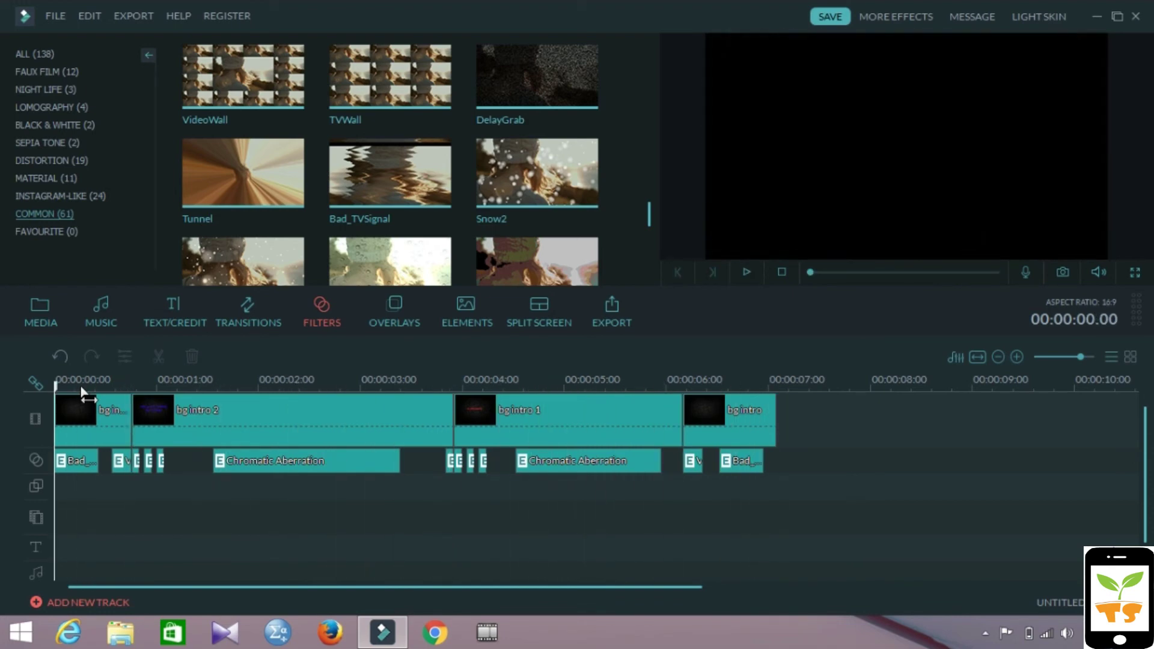
key(space)
click(73, 386)
click(140, 386)
key(space)
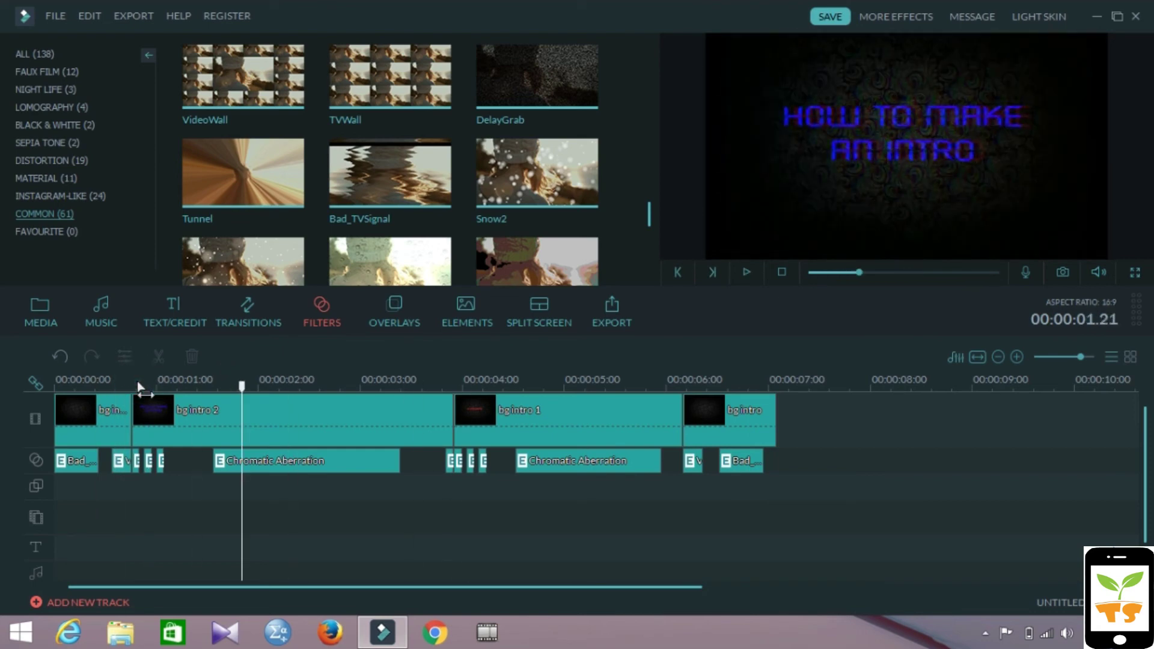
click(57, 386)
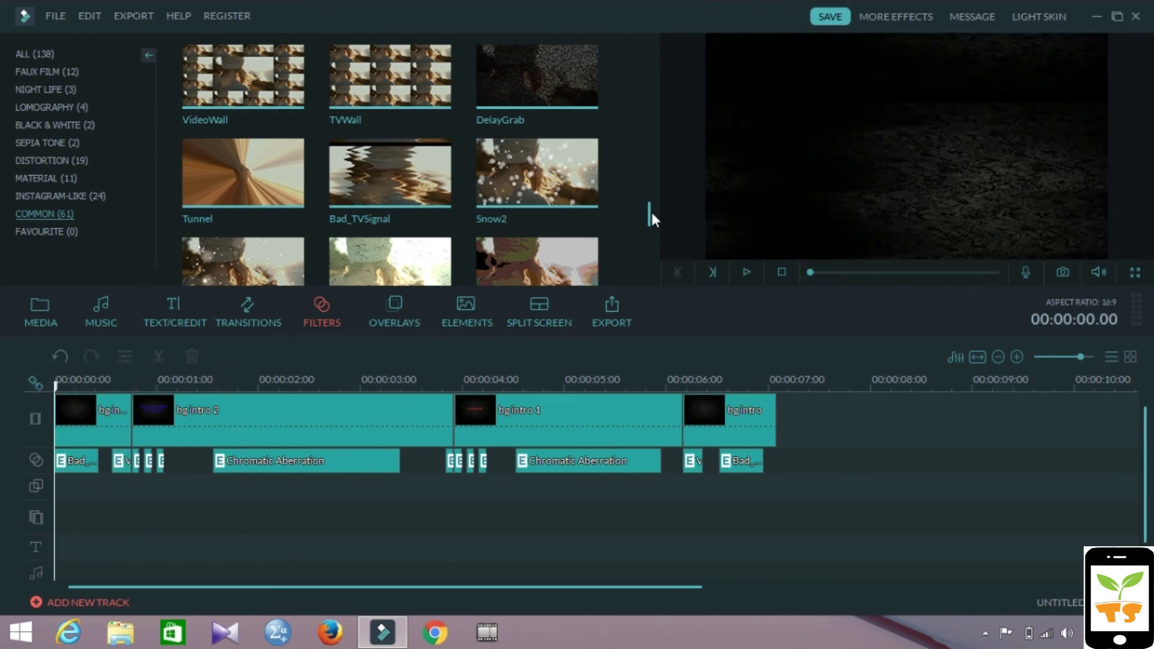
Step: Browse the Common filters for another effect and preview the MeregeStar filter
drag(651, 212, 643, 75)
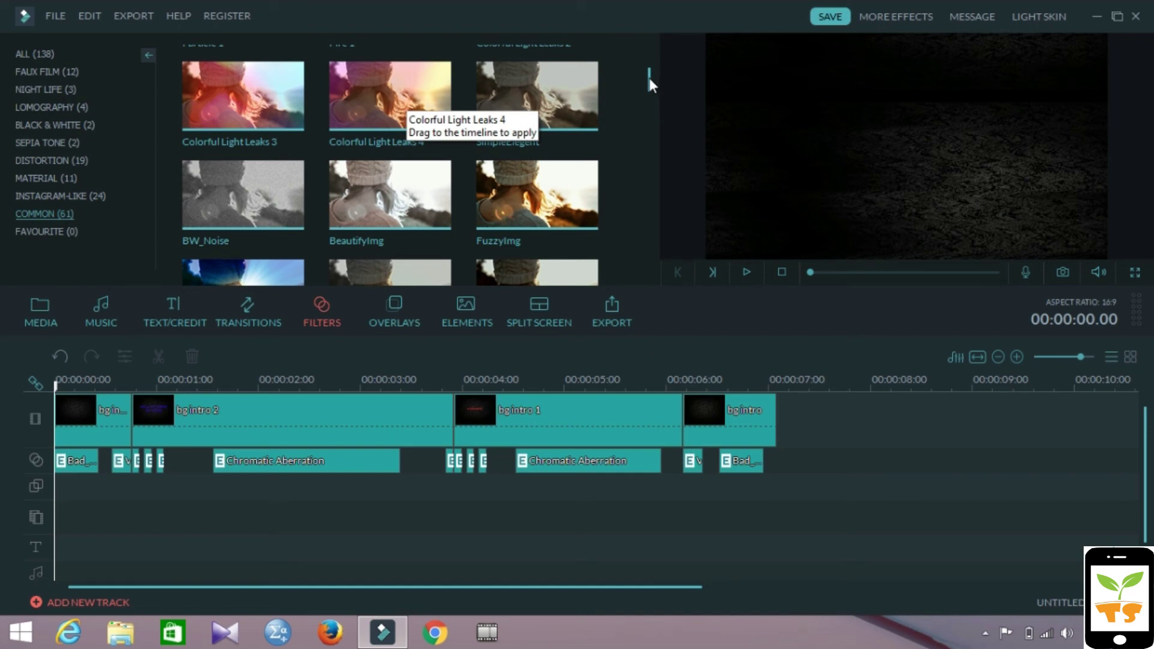
scroll(649, 84, down, 3)
scroll(658, 100, down, 3)
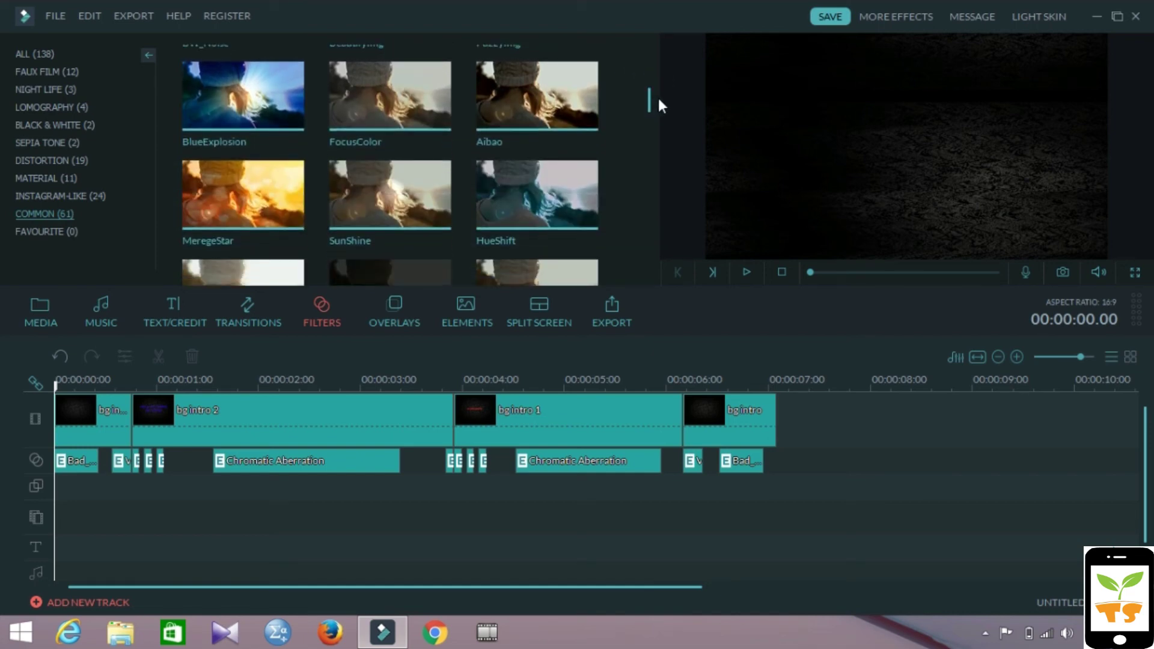
scroll(659, 110, up, 1)
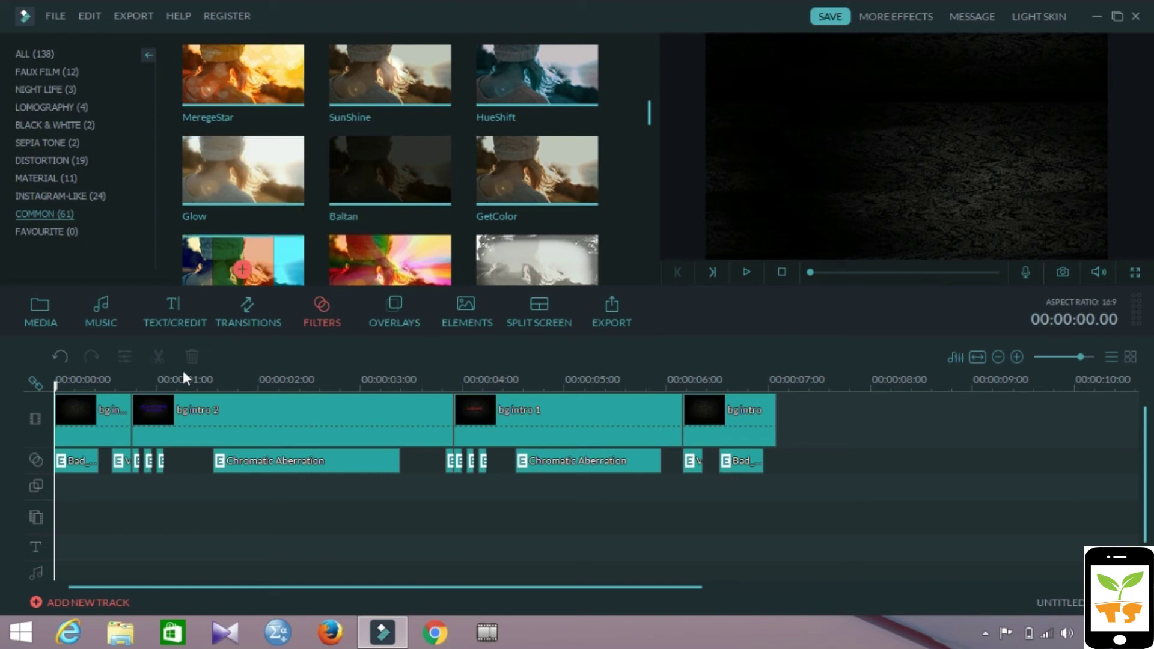
click(284, 176)
click(297, 96)
scroll(641, 138, up, 1)
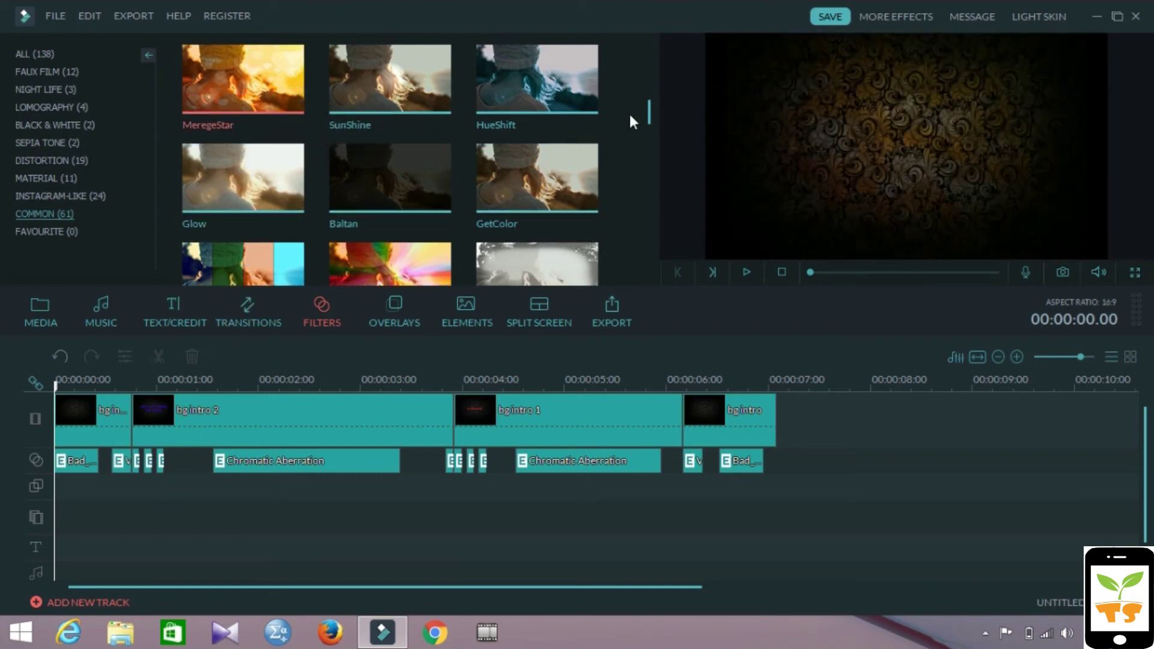
Step: Add the Blur filter from the Distortion category on the track below the other filters, from the start to 00:00:07.02
click(58, 157)
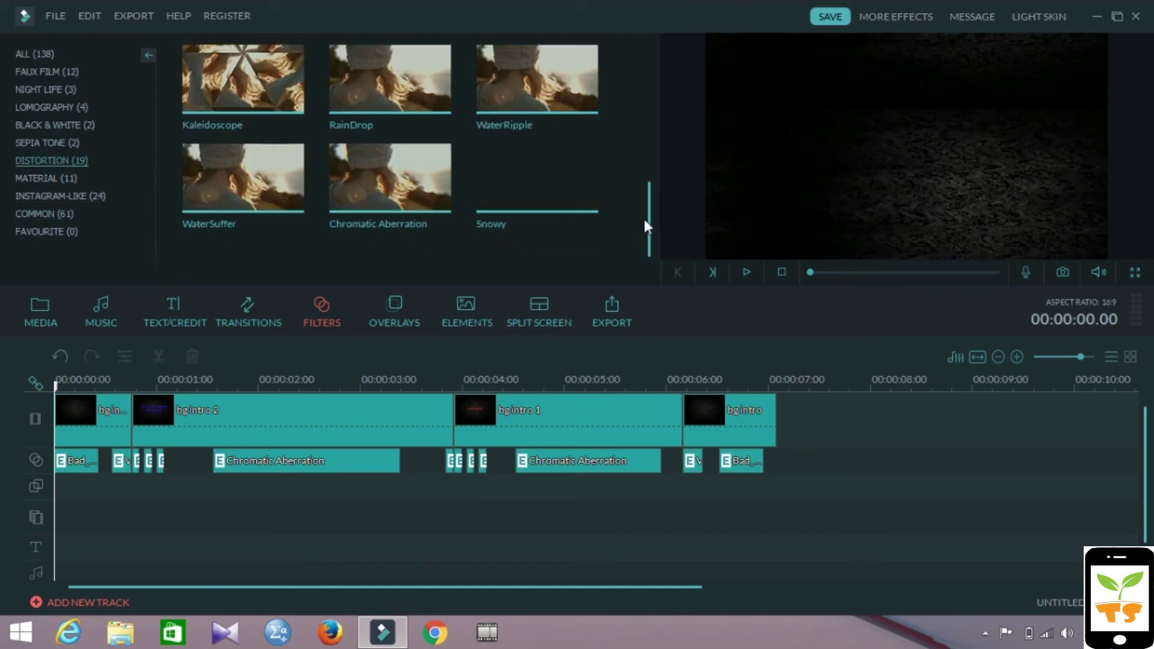
scroll(649, 229, up, 3)
click(255, 128)
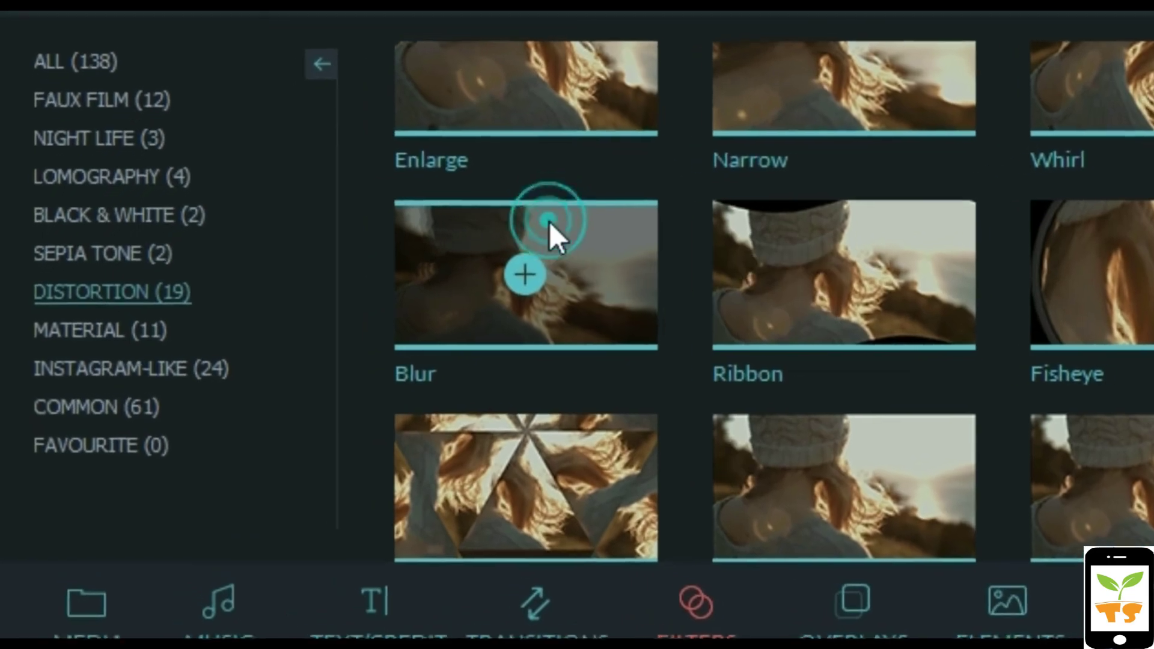
drag(677, 234, 100, 486)
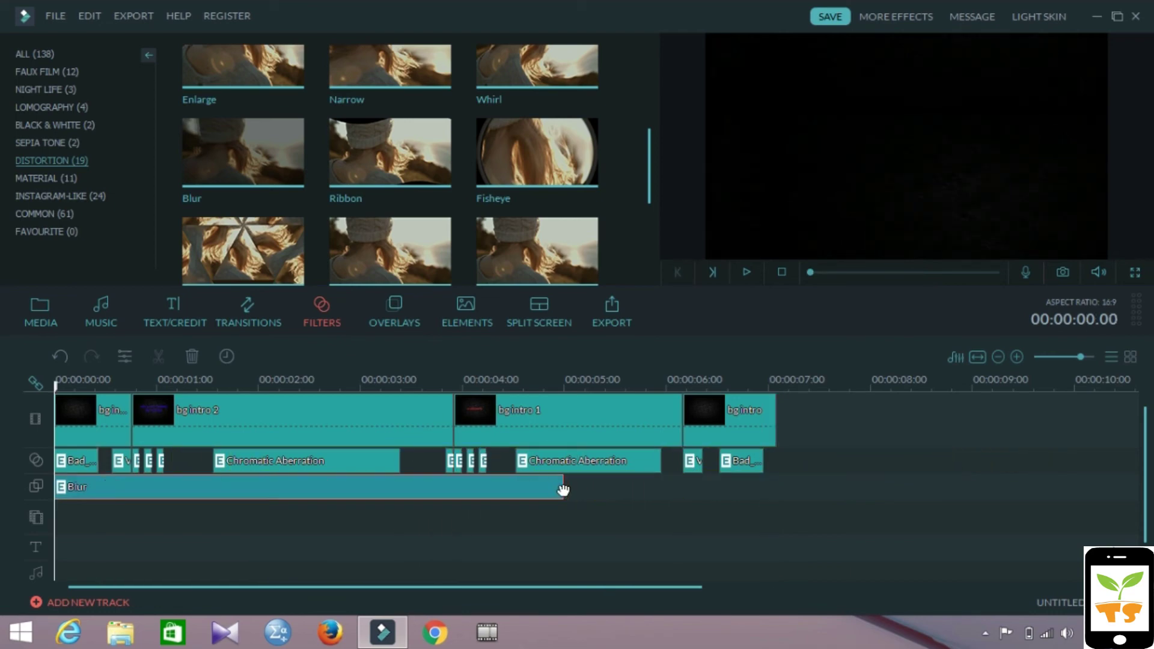
drag(563, 490, 776, 490)
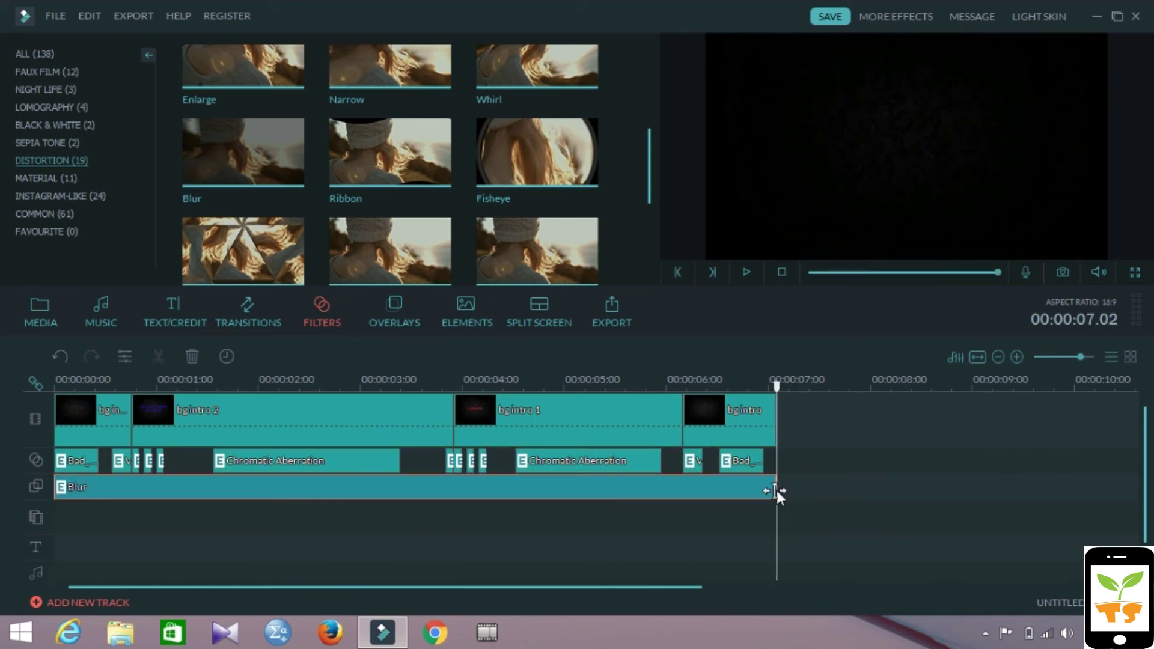
Step: Open the Blur filter's settings, check its effect on the bg intro 2 title, and play the intro from the start
double_click(626, 498)
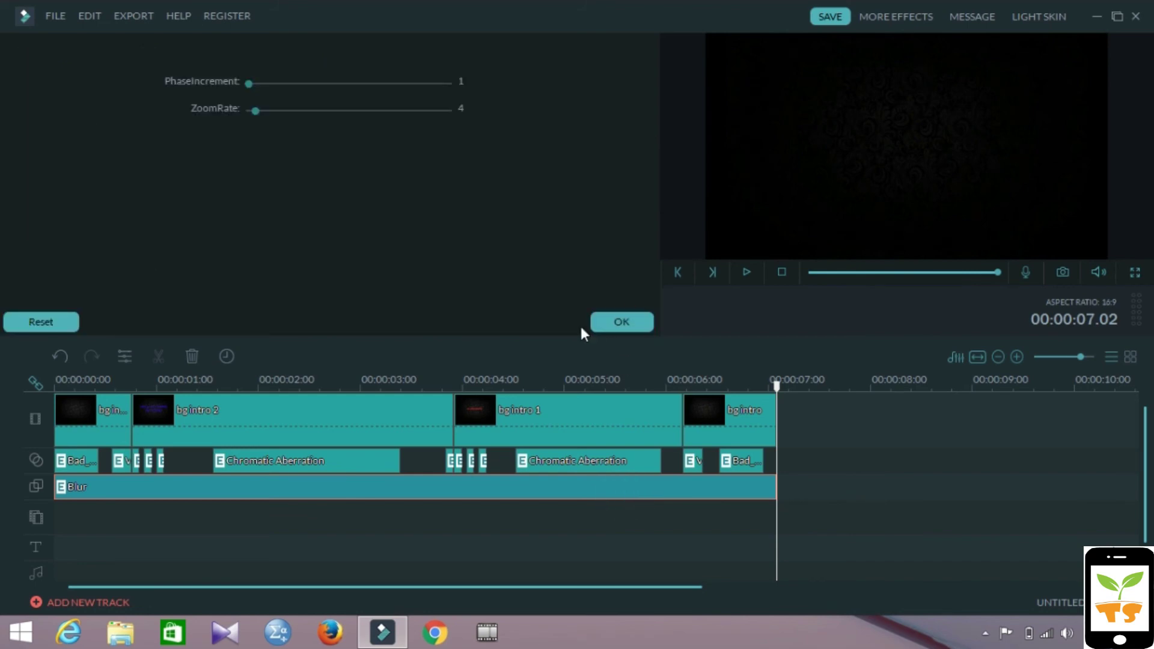
click(360, 379)
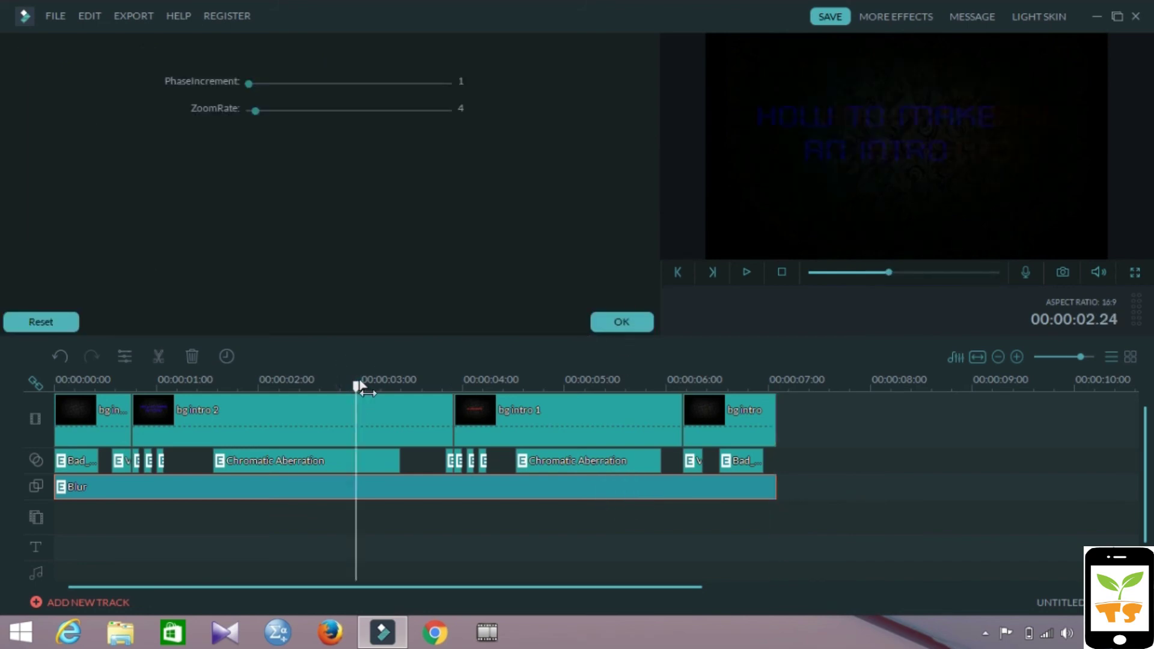
click(319, 386)
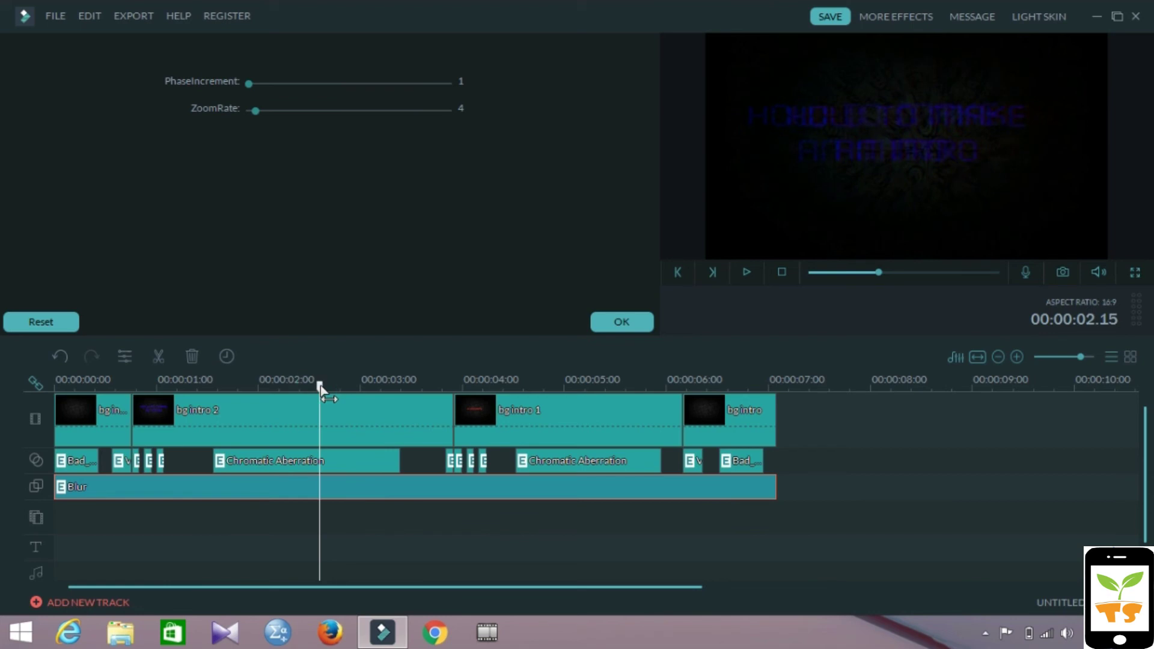
click(601, 326)
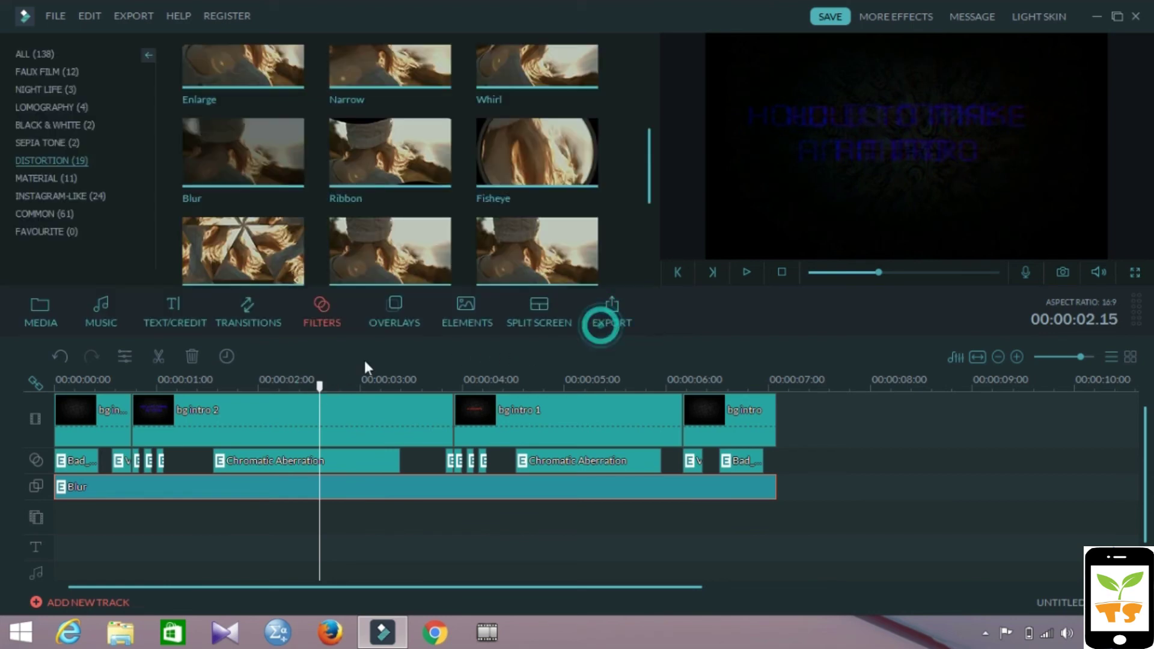
click(60, 379)
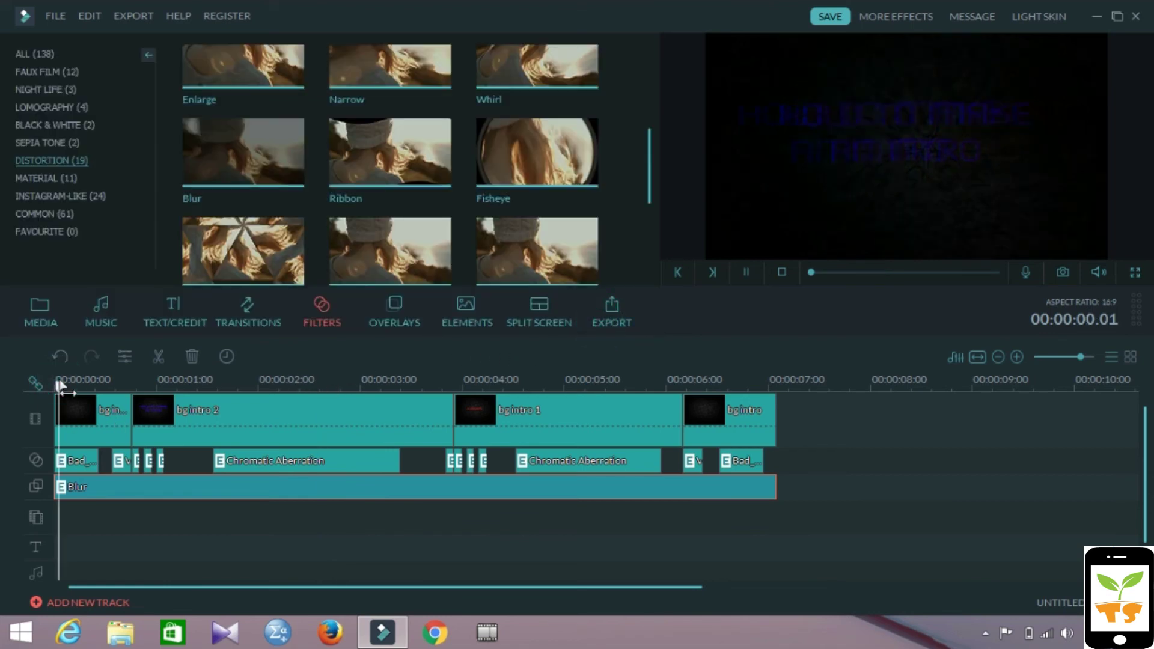
key(space)
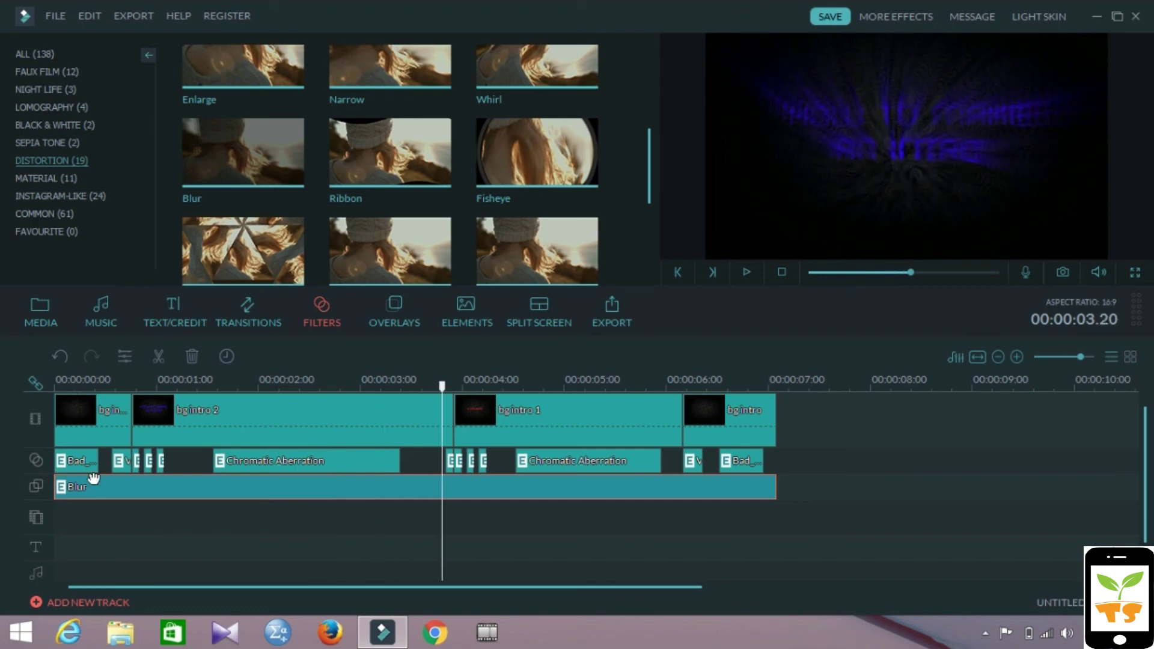
Step: Undo the Blur placement over the other filters and move Blur onto the filter track after the last clip, at 00:00:07.02
drag(149, 497, 160, 472)
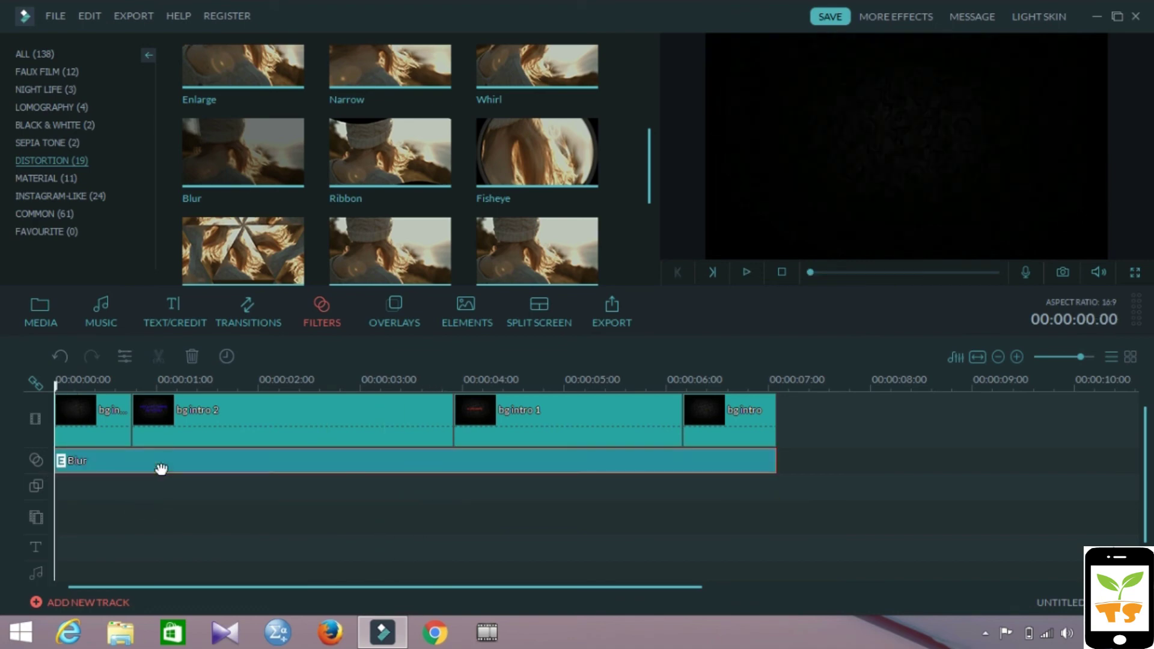
key(ctrl+z)
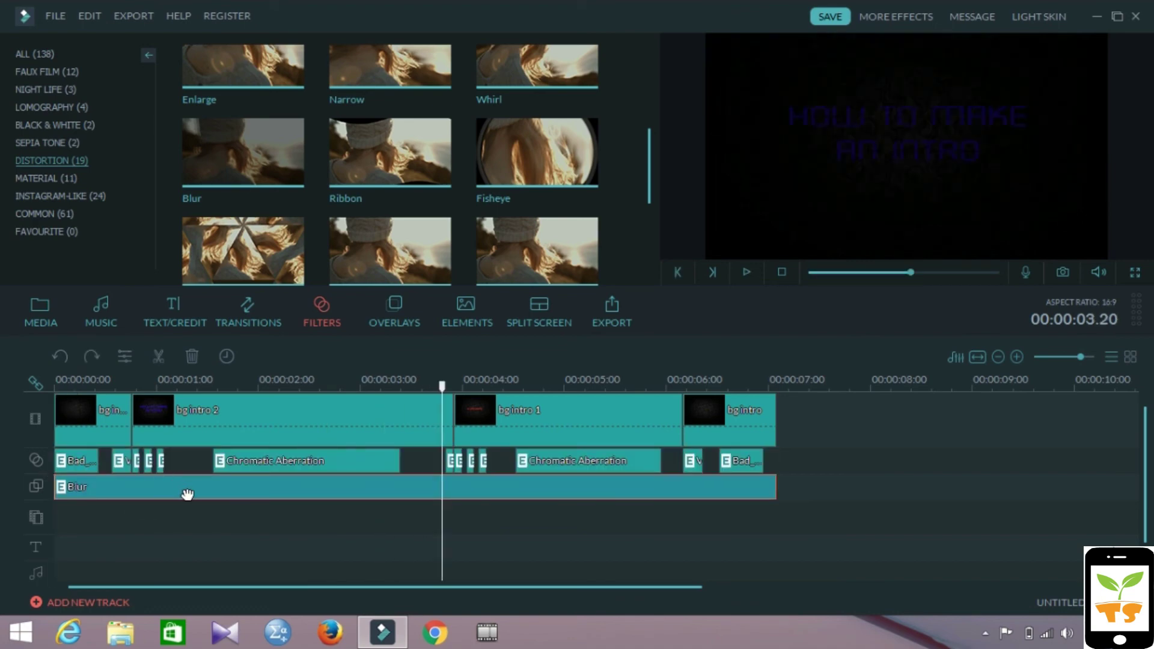
double_click(187, 493)
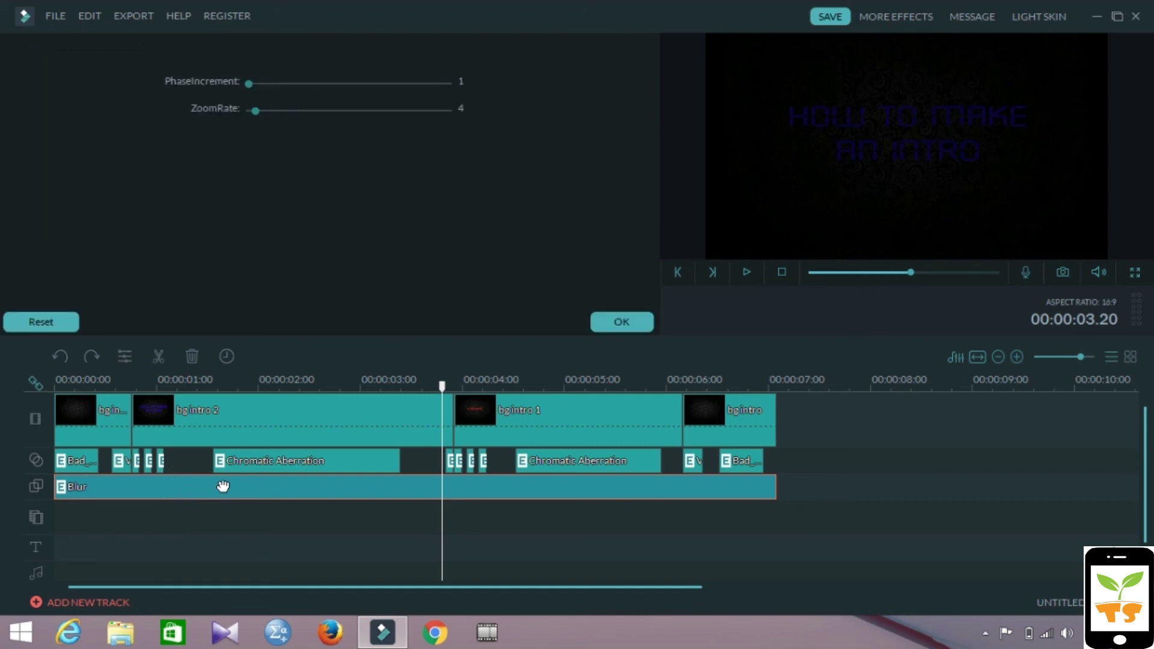
drag(222, 484, 250, 495)
drag(627, 495, 728, 461)
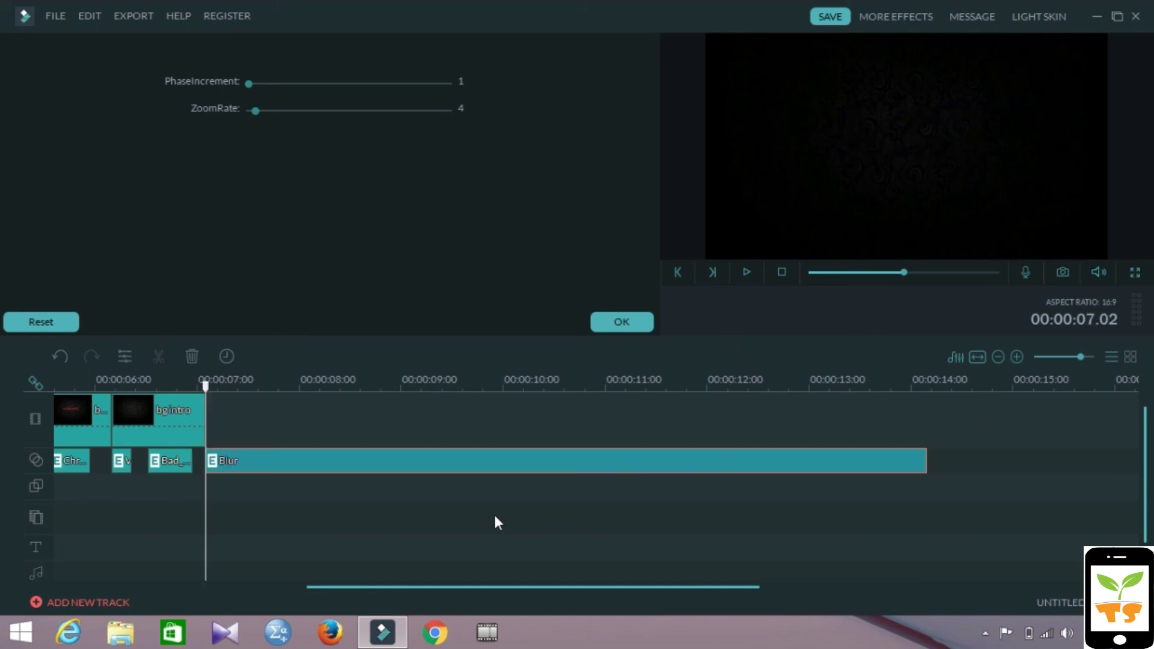
drag(493, 586, 259, 592)
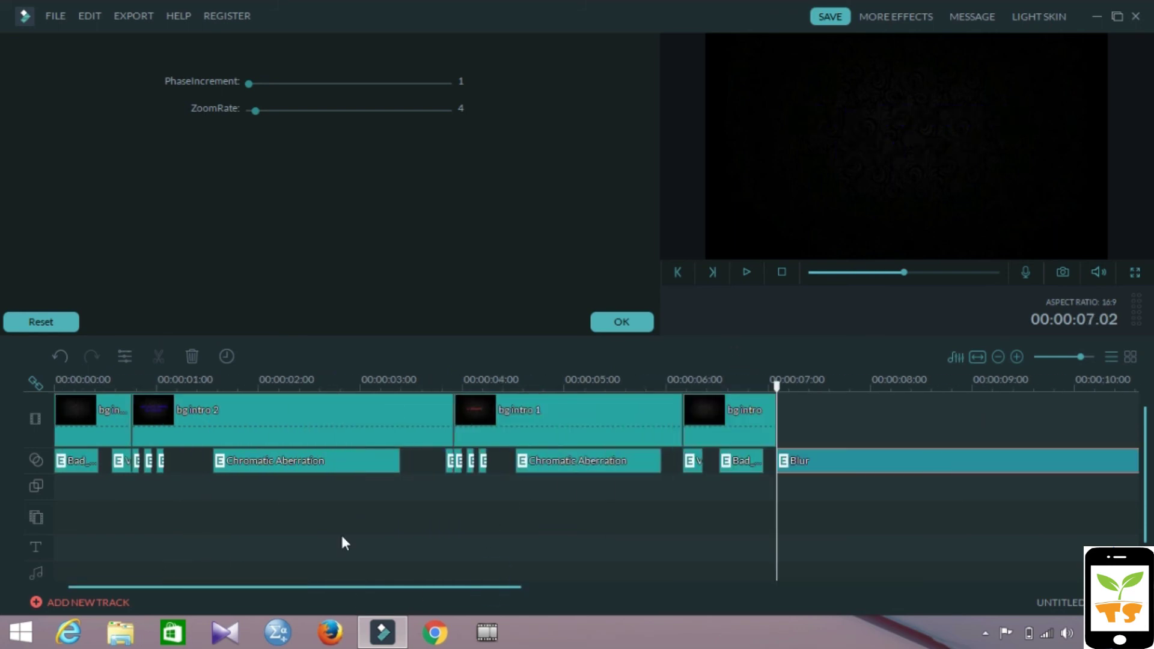
Step: Move all the short filter pieces to the track below and move the Blur filter to the start of the filter track
drag(754, 477, 41, 462)
key(Home)
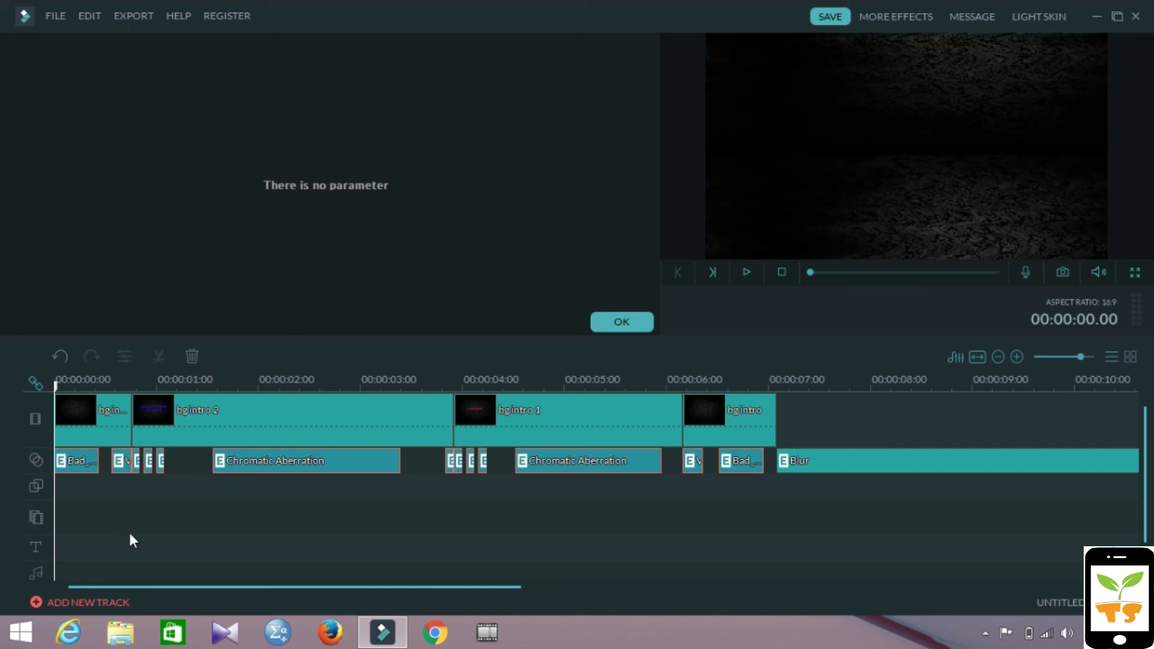
drag(333, 461, 330, 486)
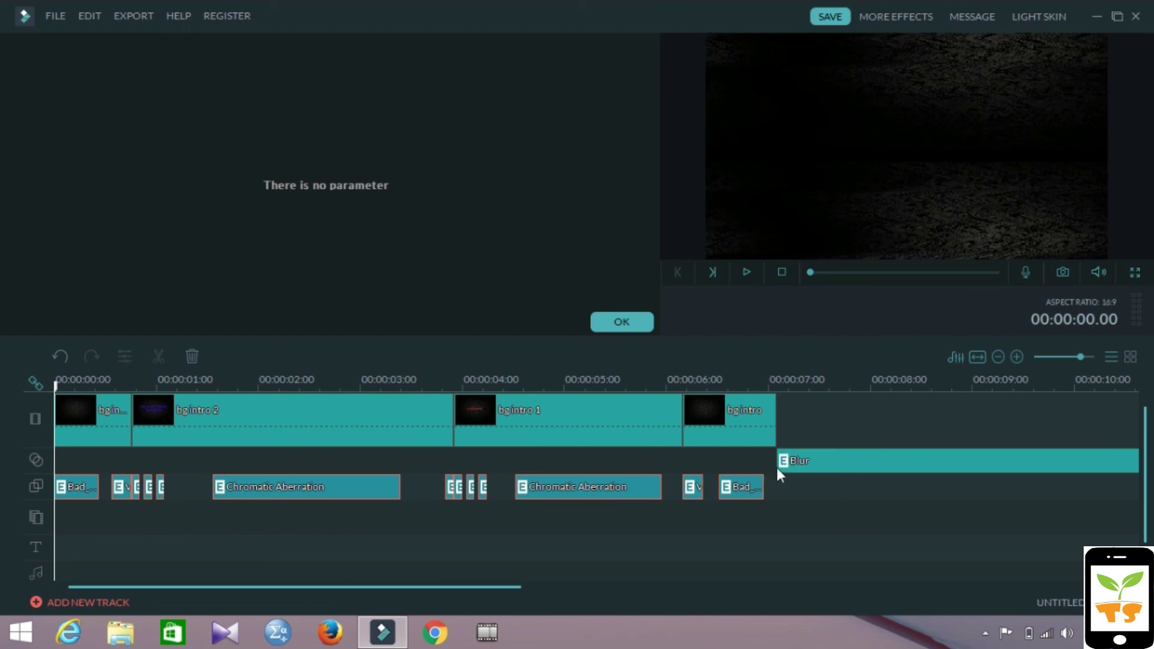
drag(839, 463, 140, 464)
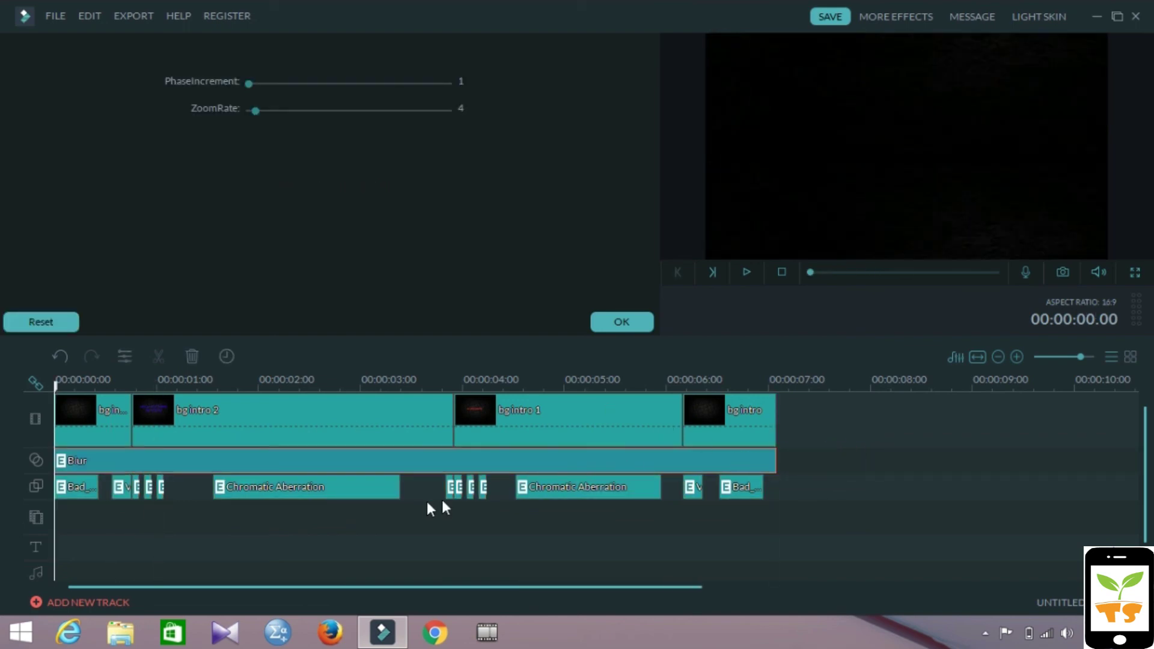
Step: Move all the short filter pieces back onto the filter track over the Blur filter, and play the intro
drag(799, 491, 66, 484)
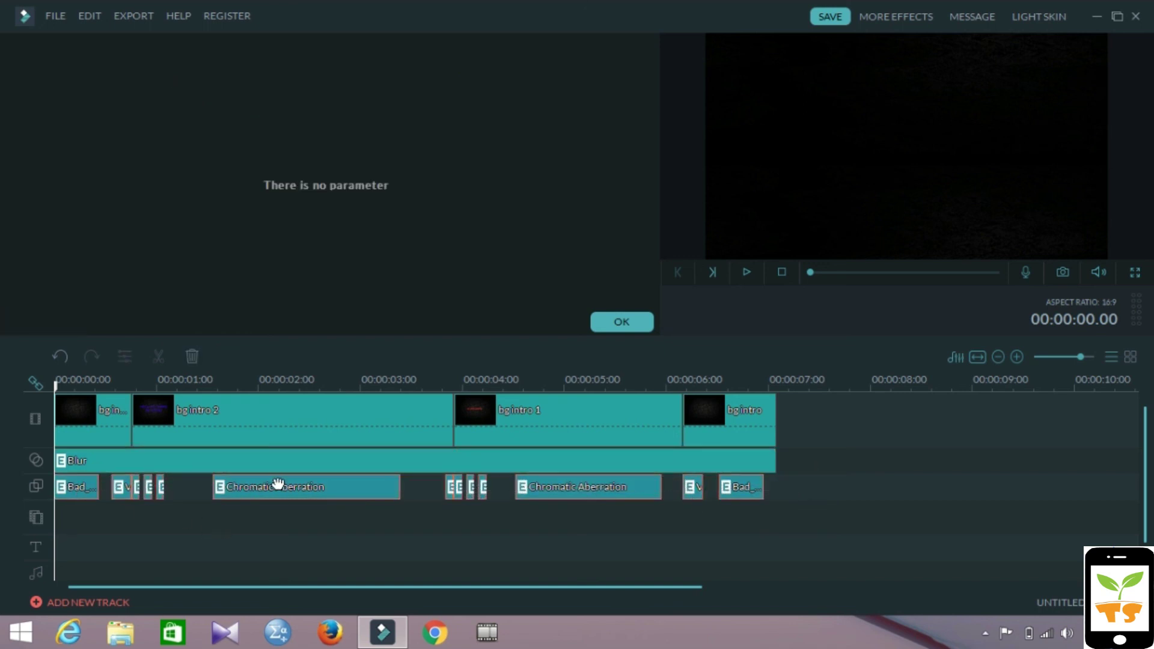
drag(278, 488, 283, 467)
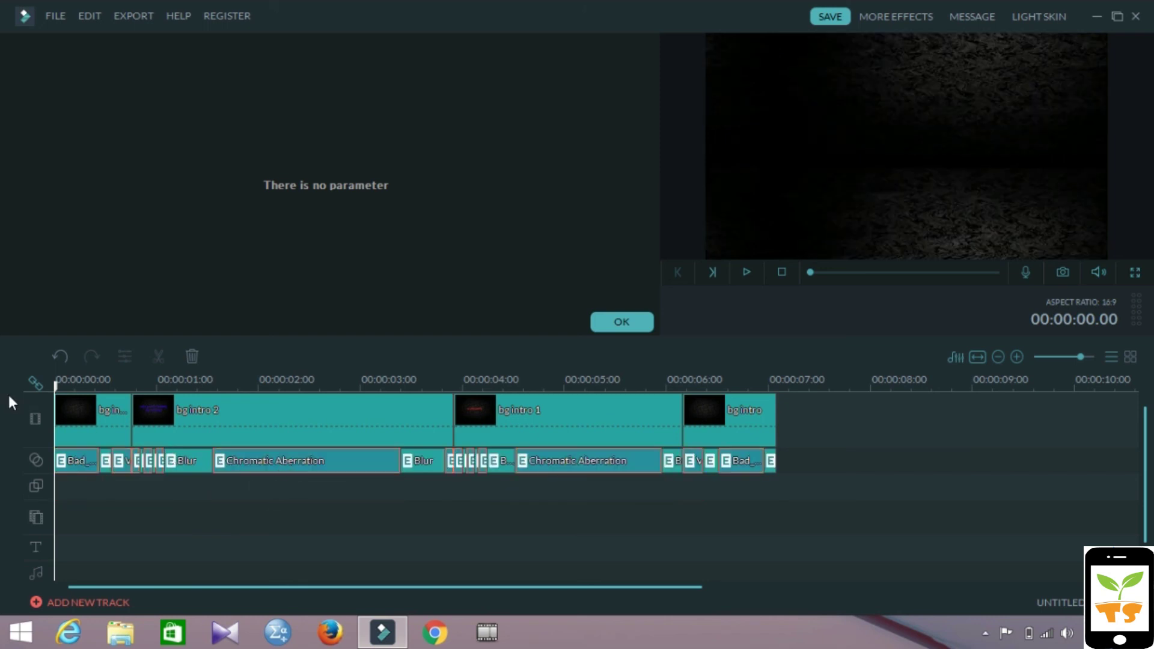
key(space)
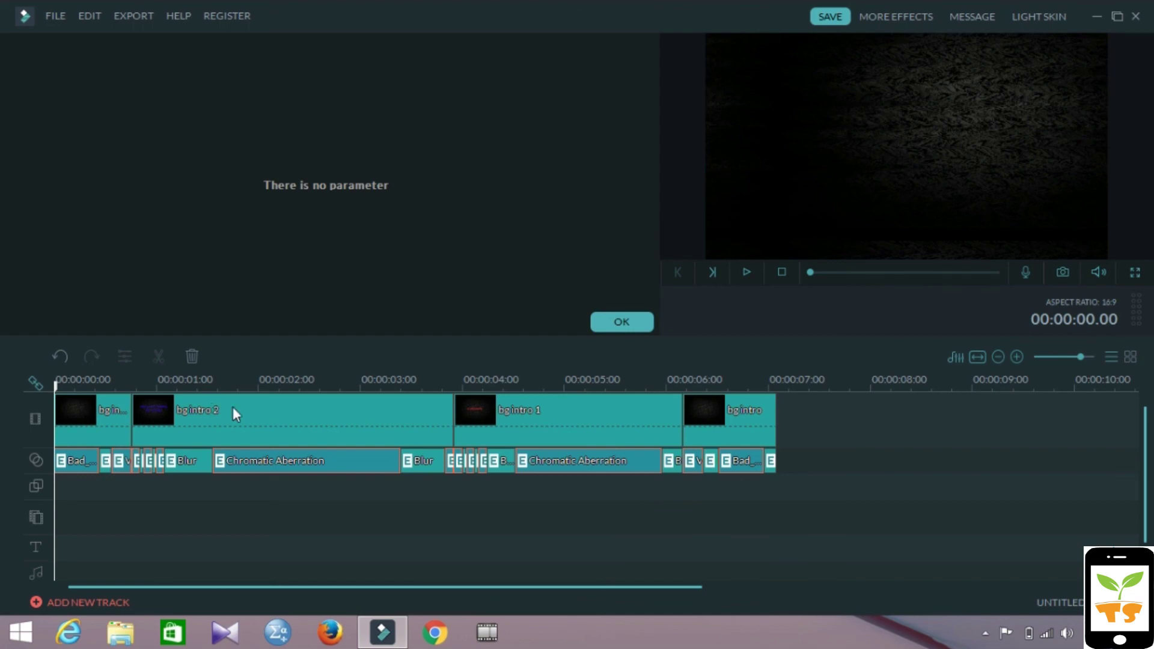
click(618, 325)
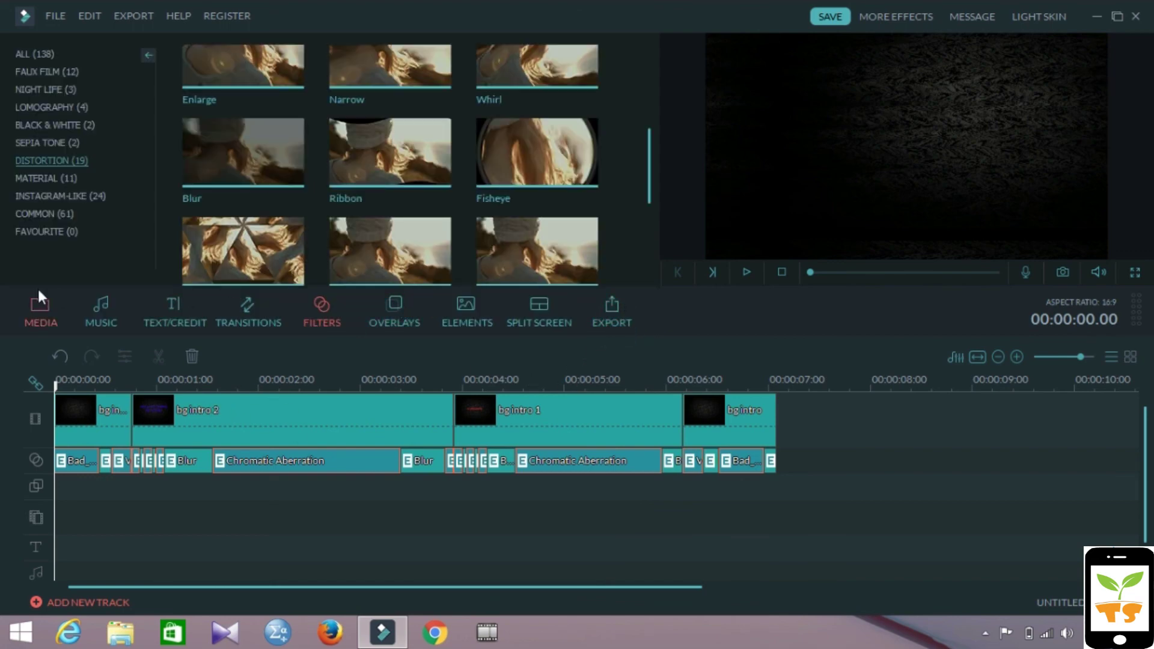
Step: Look through the title, element, overlay, filter and music libraries, and return to the media album
click(158, 318)
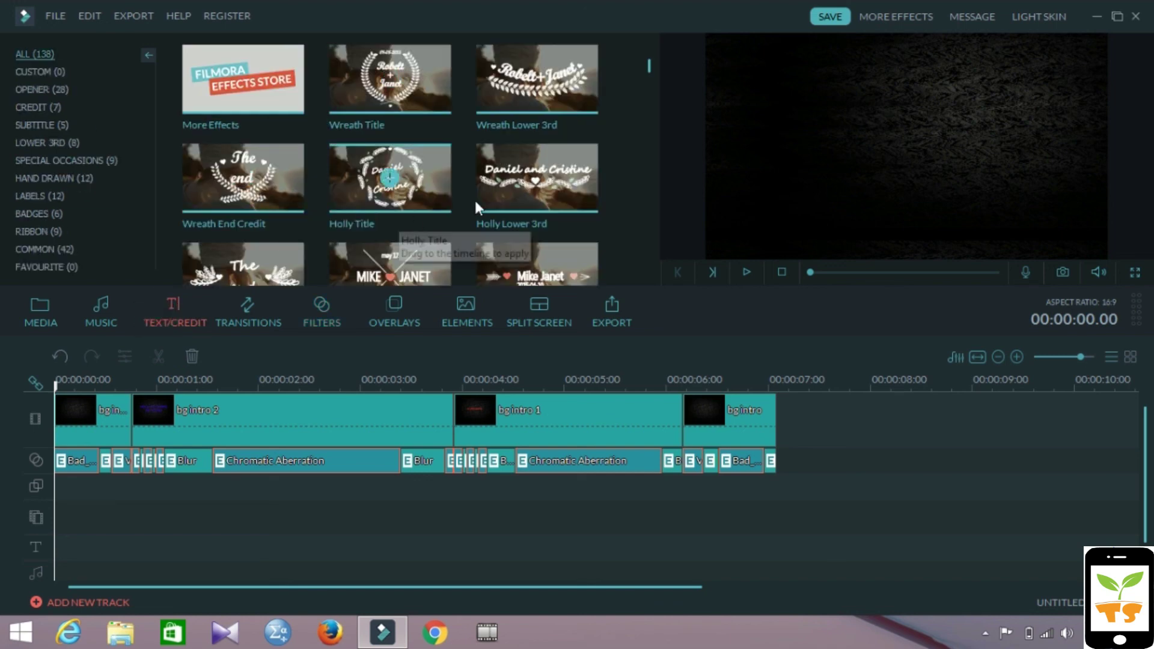
click(477, 305)
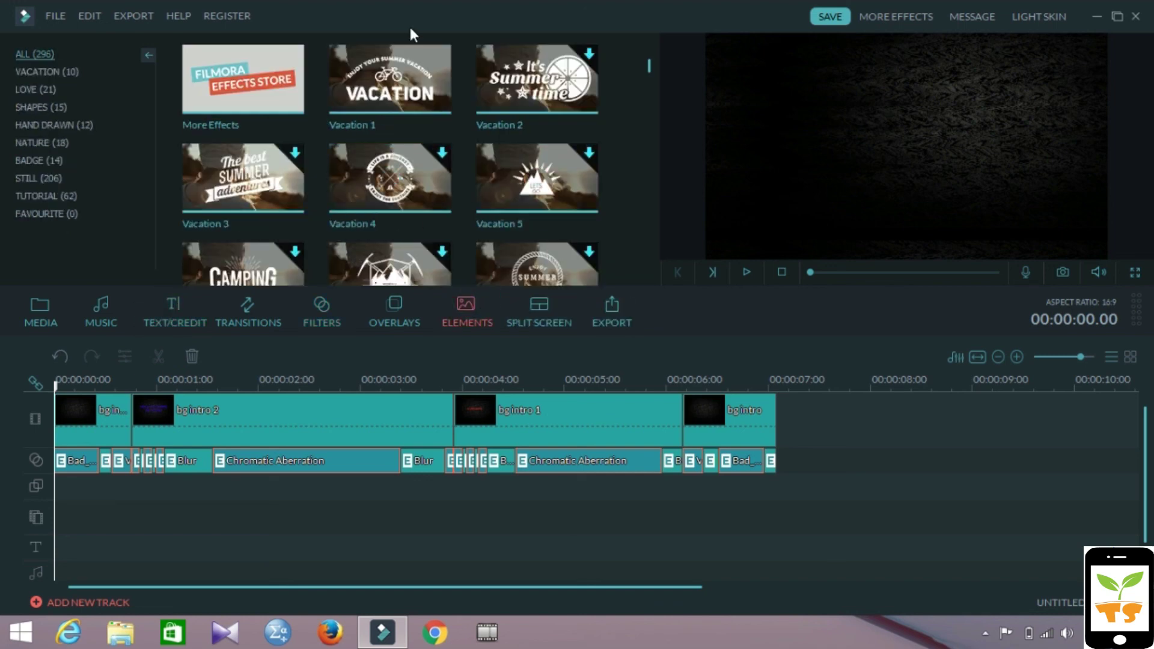
click(385, 315)
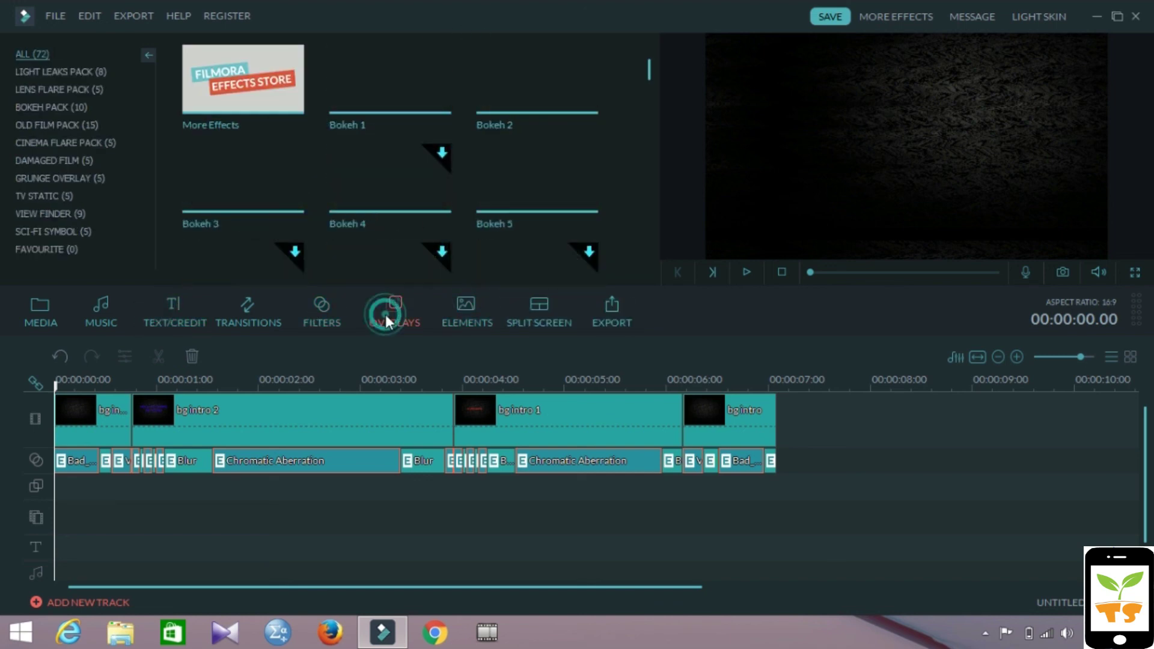
click(329, 304)
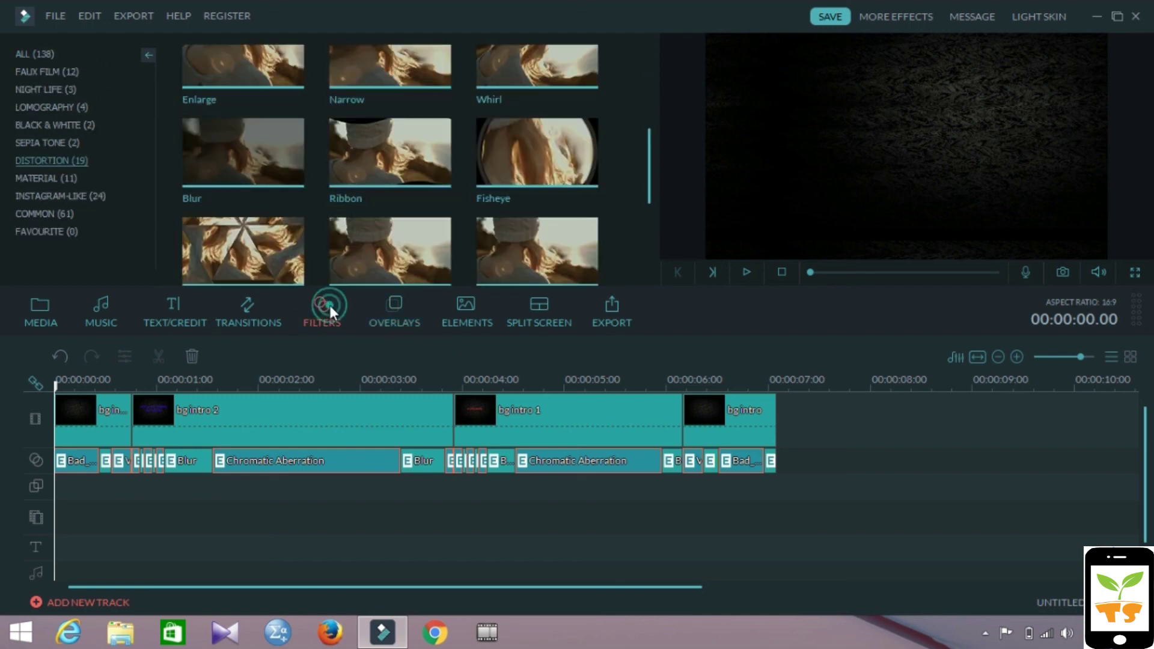
click(63, 302)
click(99, 307)
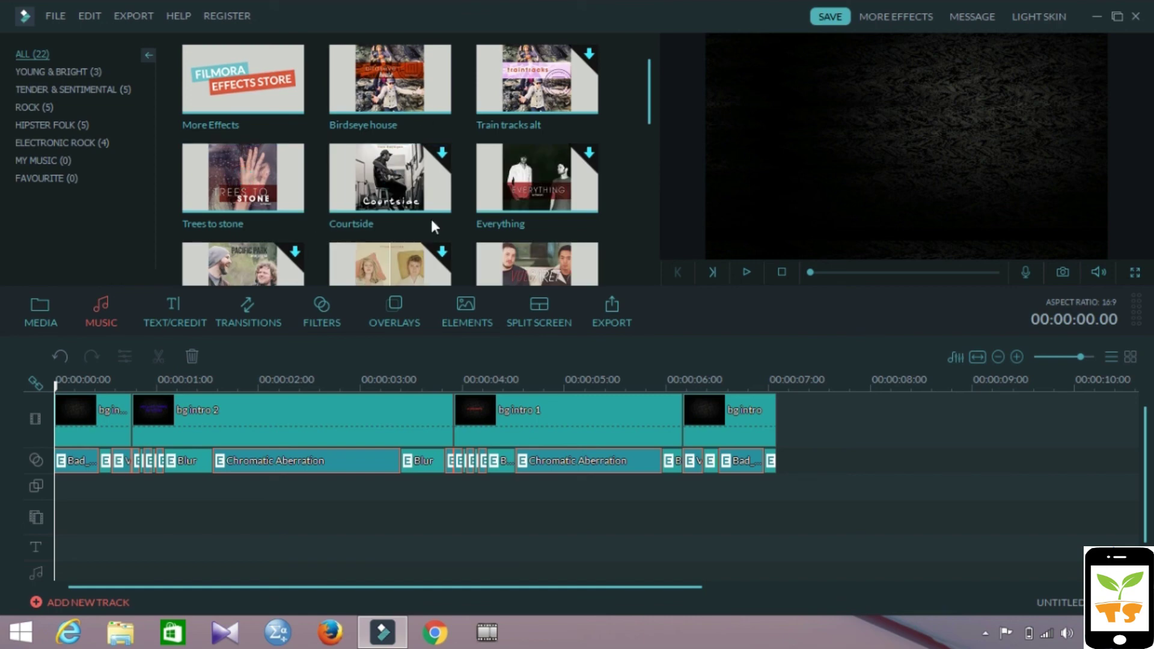
click(59, 320)
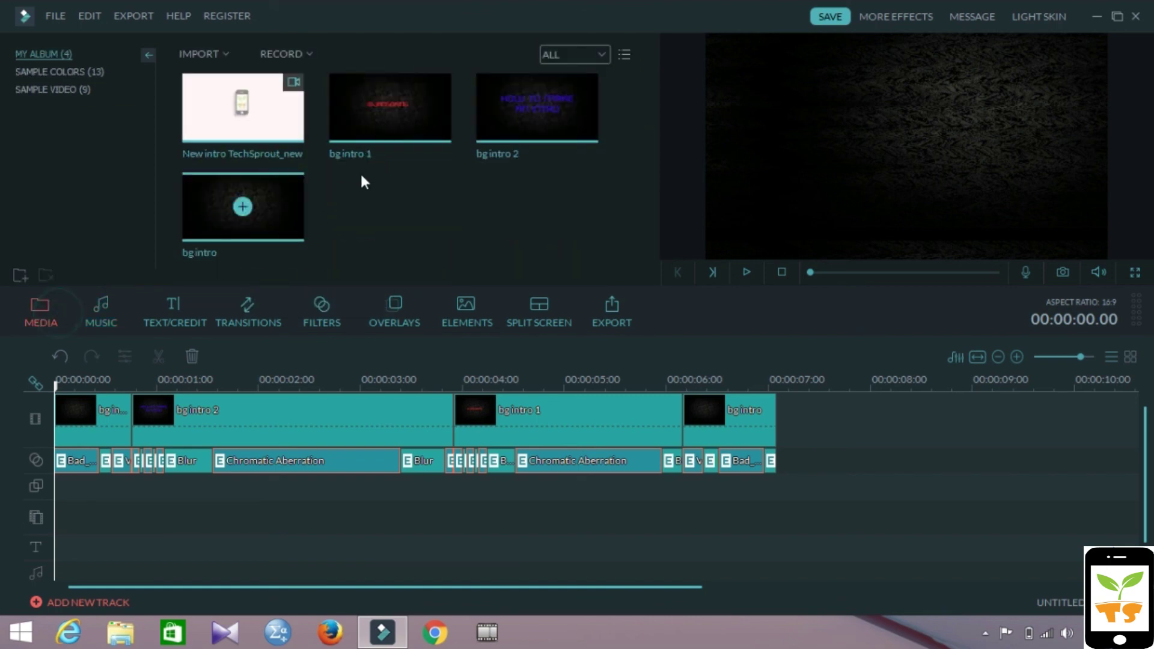